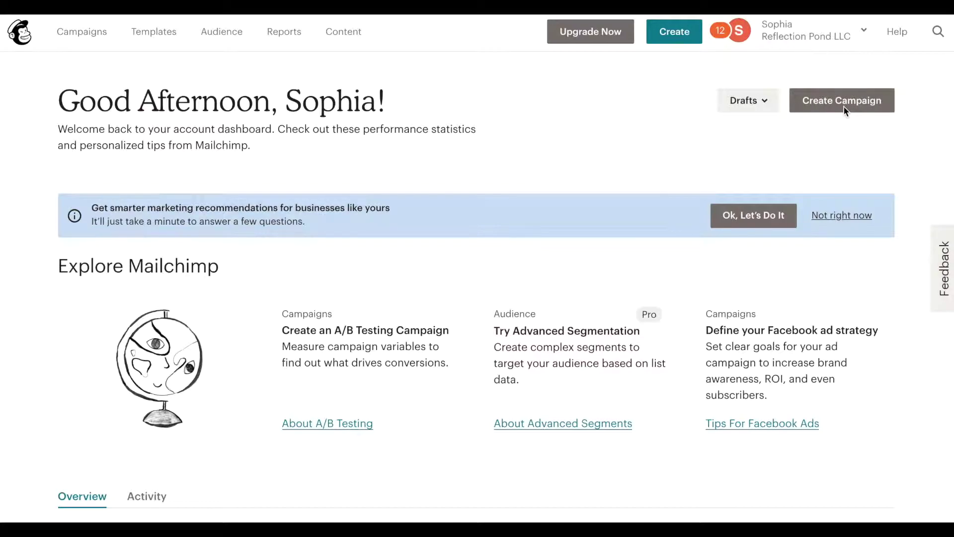
Create a new regular email campaign named 'April Announcement'
left_click(844, 105)
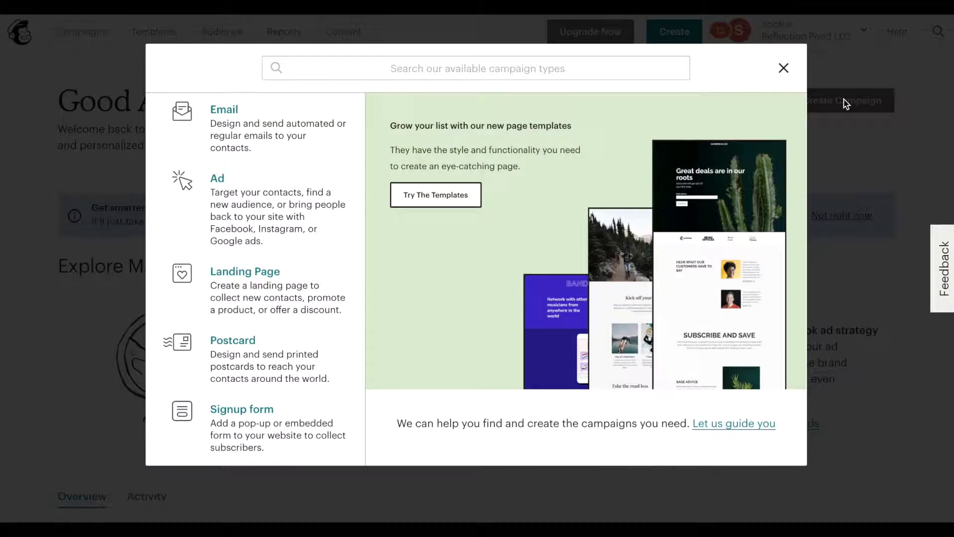
left_click(232, 116)
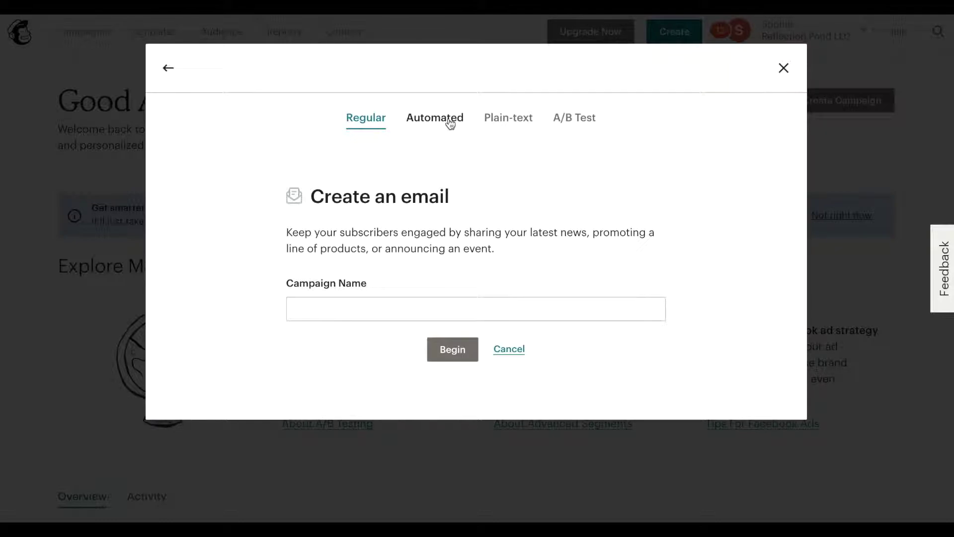
left_click(323, 309)
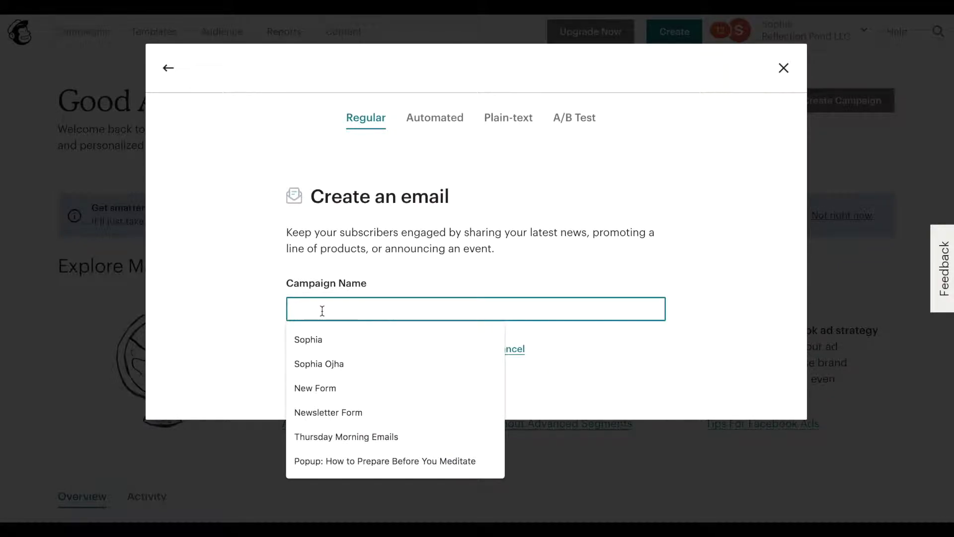
type("A")
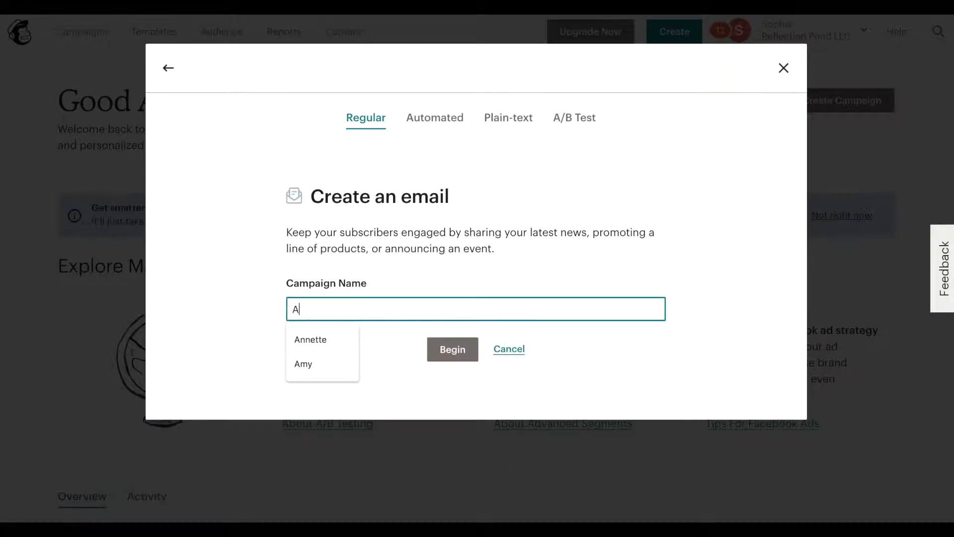
type("pril Annoi")
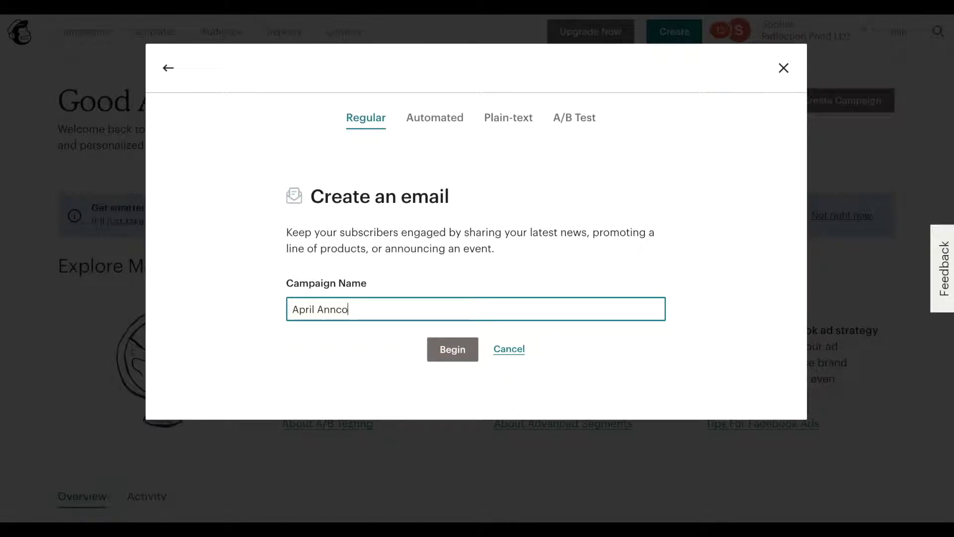
key("BackSpace")
key("BackSpace")
type("ouncement")
Create the draft and send it to all subscribed contacts in the Happiness Member audience
left_click(448, 349)
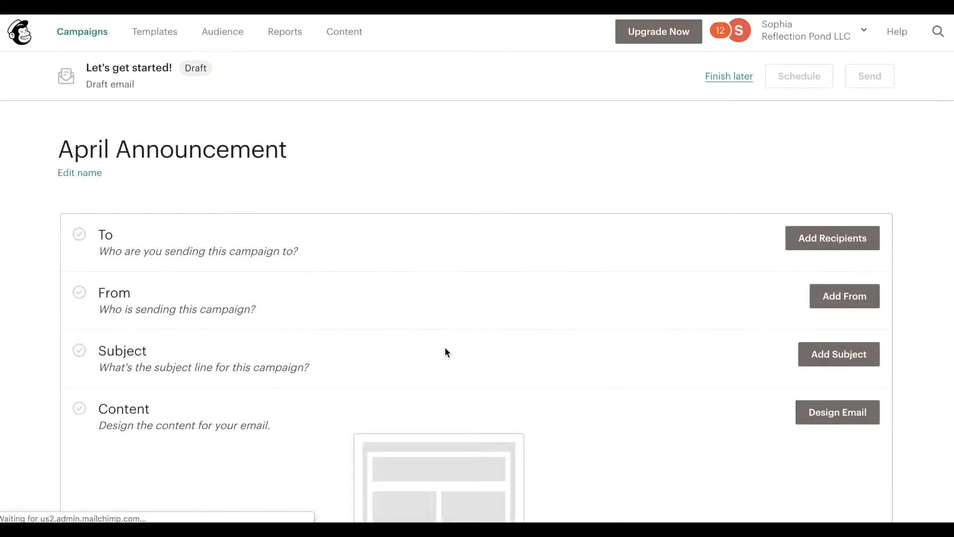
left_click(851, 245)
left_click(353, 304)
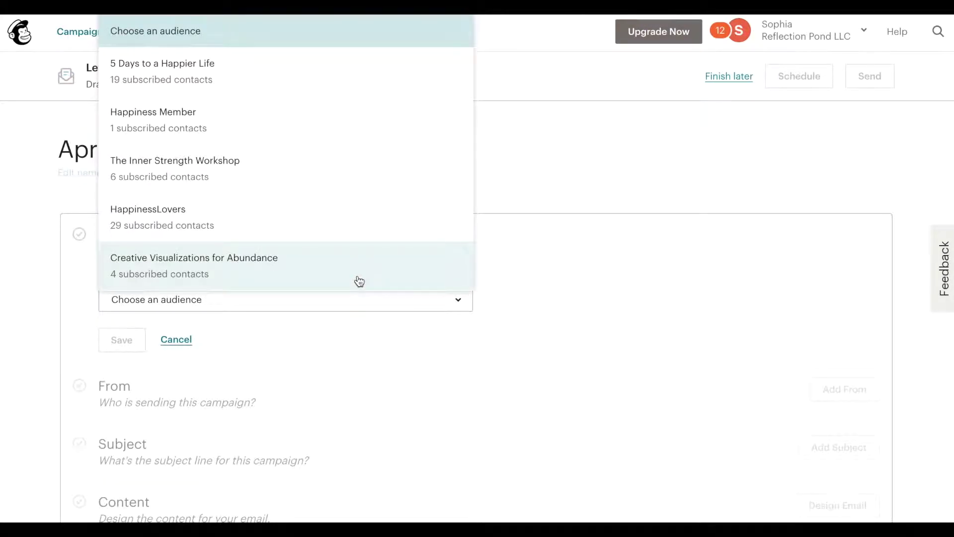
left_click(359, 133)
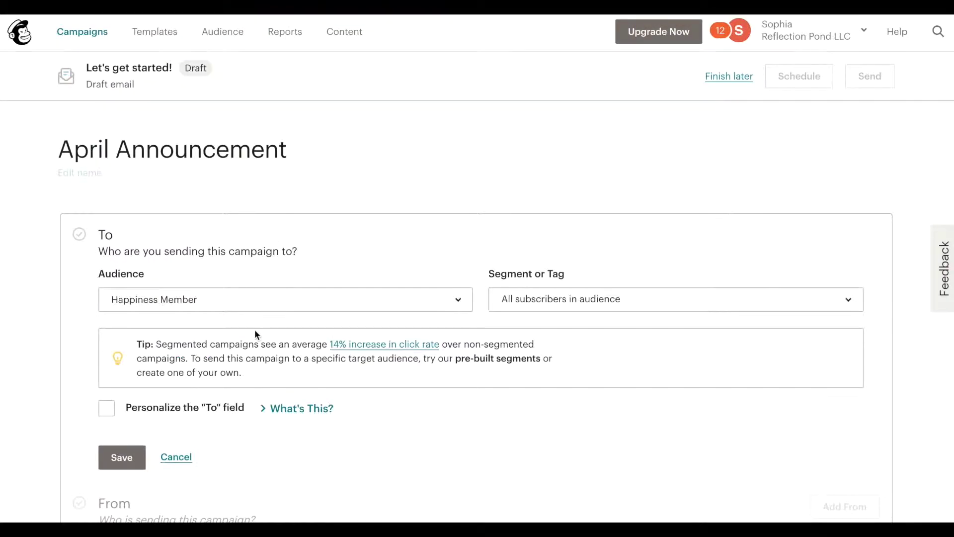
left_click(309, 303)
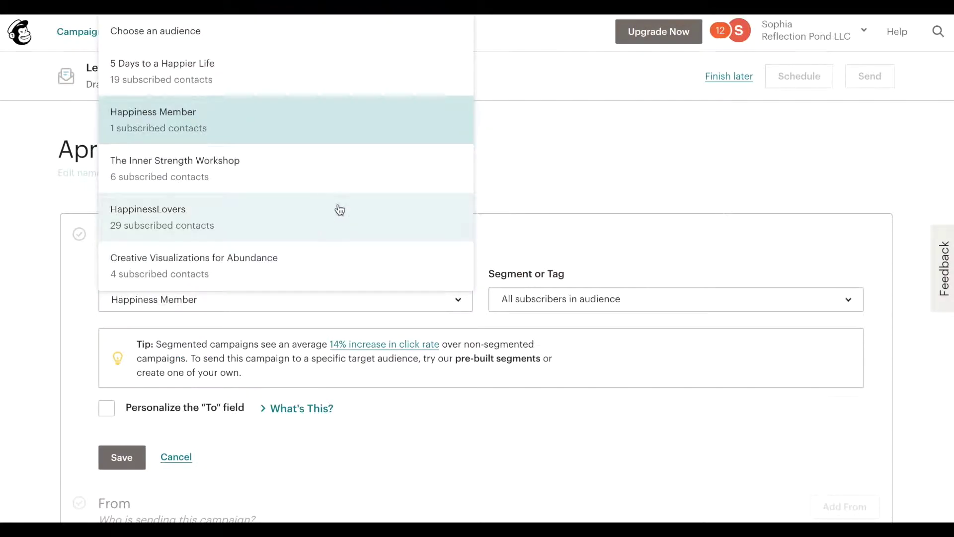
left_click(369, 134)
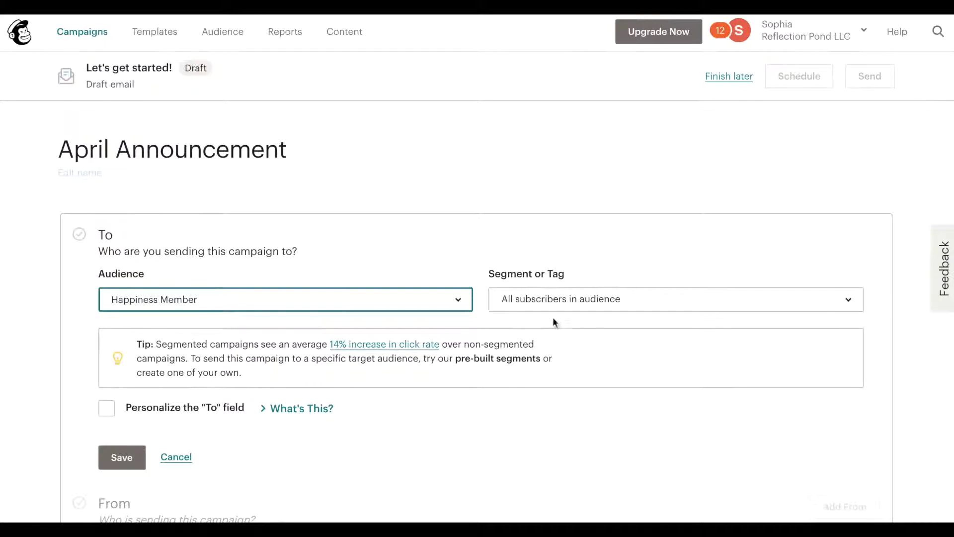
scroll(484, 395, "down", 6)
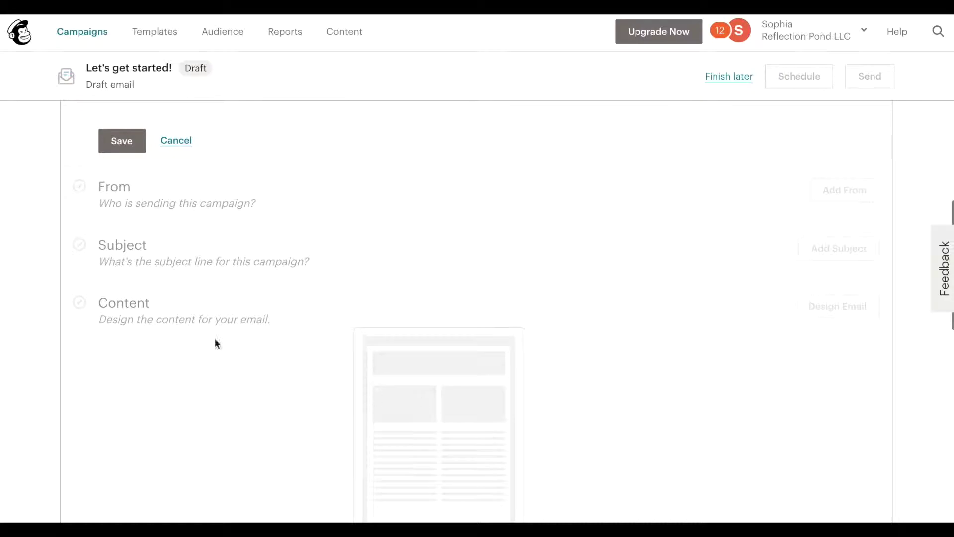
left_click(119, 143)
Correct the sender's From e-mail address and save the sender details
scroll(296, 373, "up", 4)
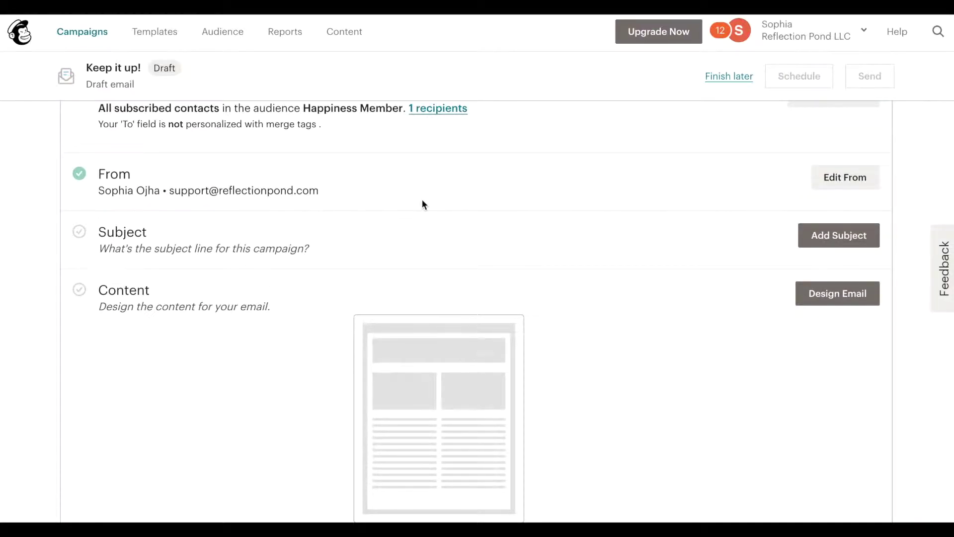
left_click(836, 178)
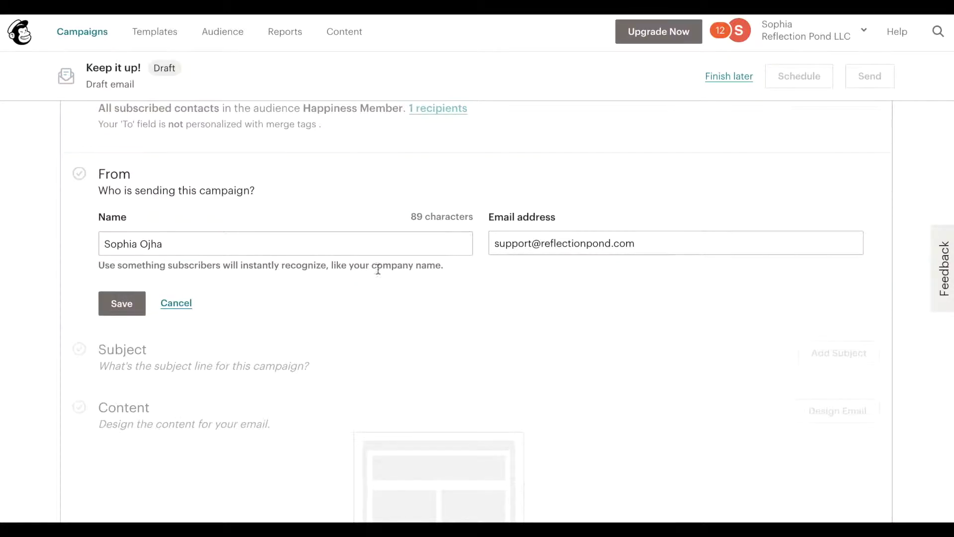
left_click(534, 244)
key("BackSpace")
key("BackSpace")
key("BackSpace")
key("BackSpace")
key("BackSpace")
key("BackSpace")
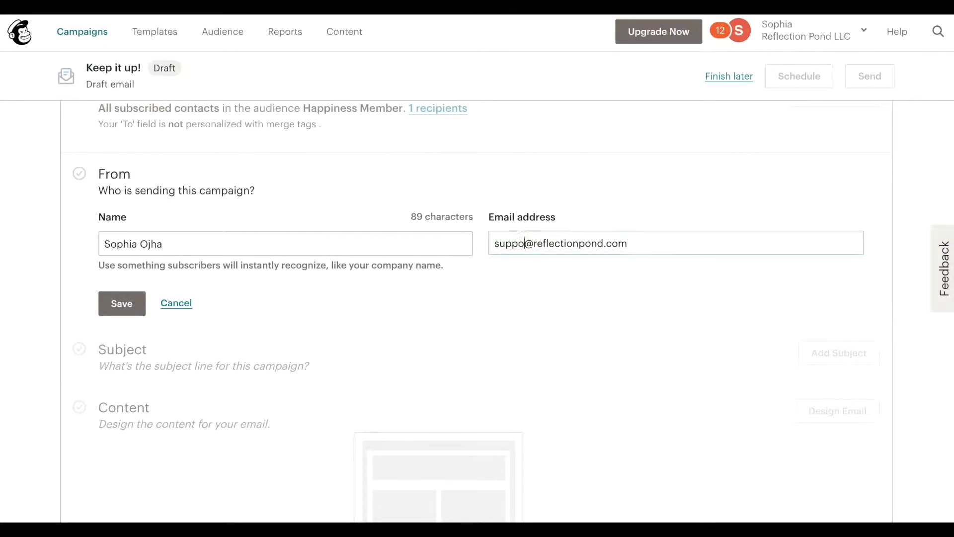
type("ophia")
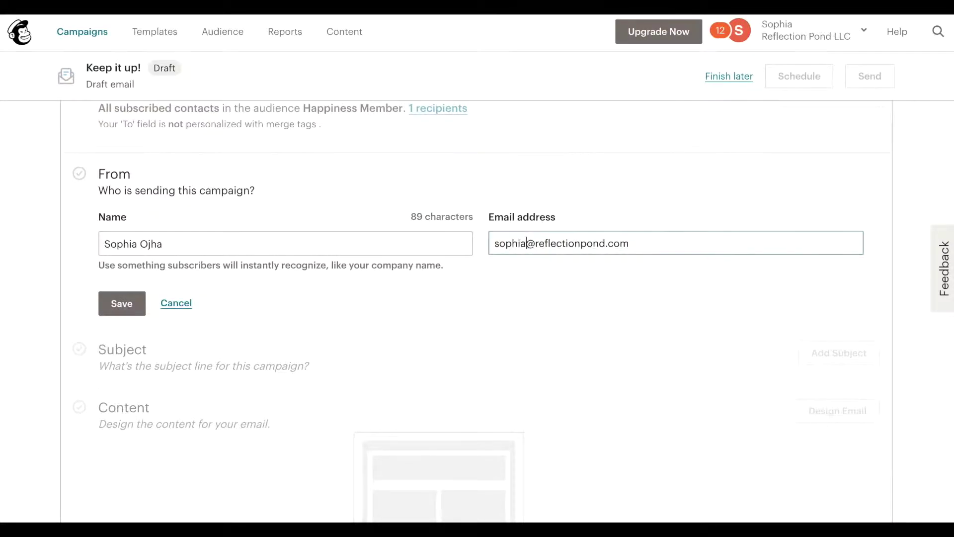
left_click(128, 313)
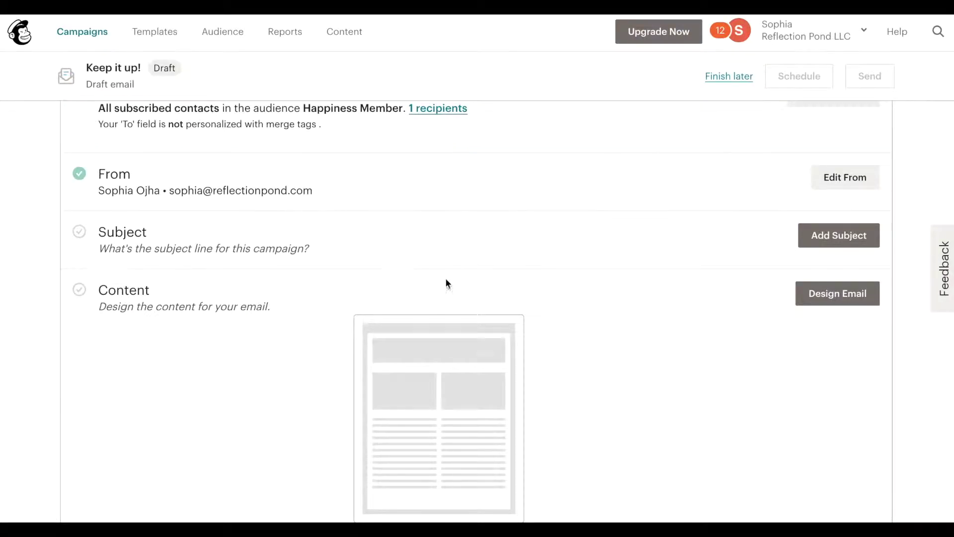
Set the subject line to 'New Meditation Class this April'
left_click(835, 235)
left_click(359, 305)
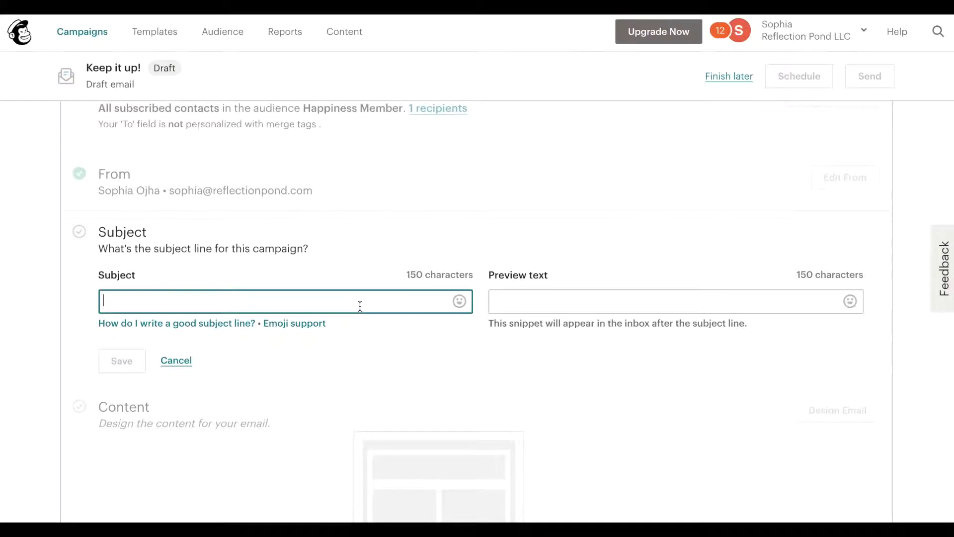
type("New Med")
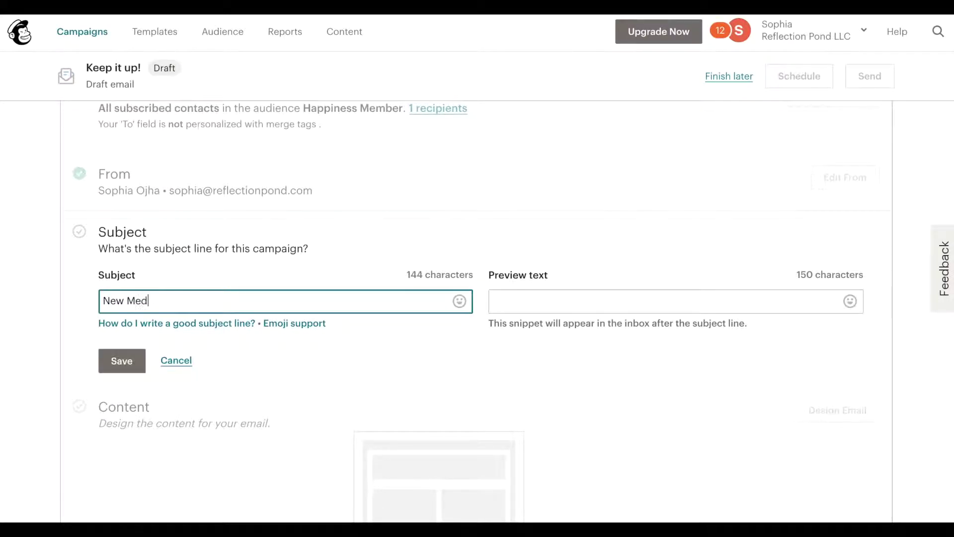
type("itation Class this April")
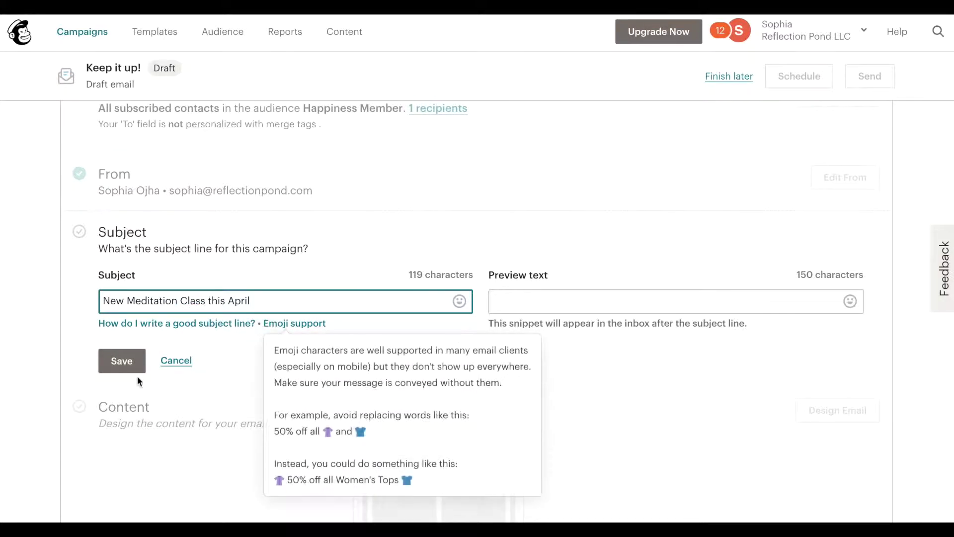
left_click(122, 361)
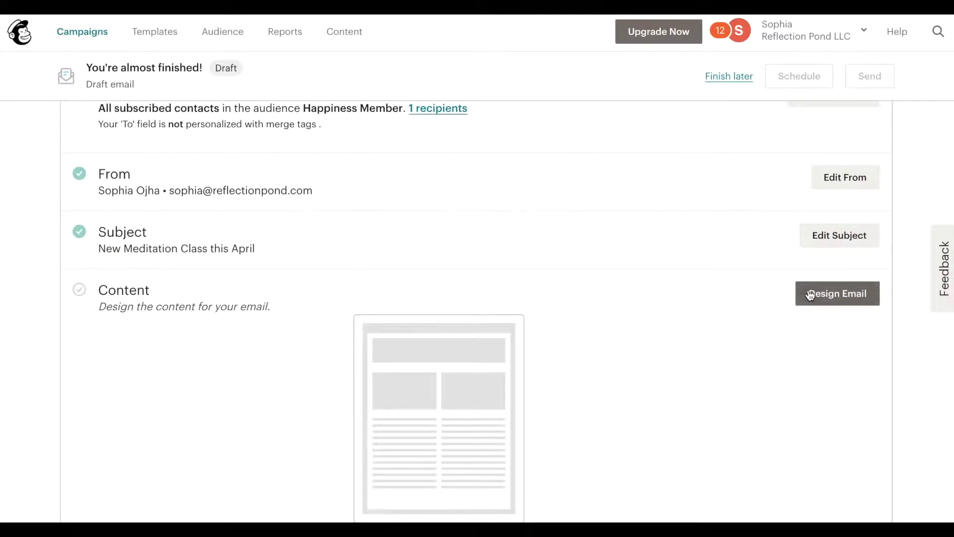
left_click(824, 294)
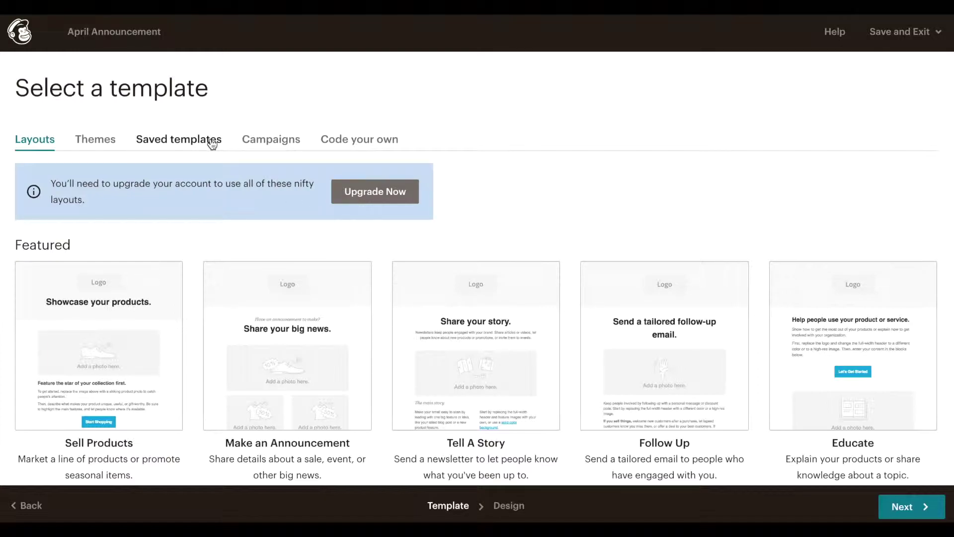
Browse the saved templates, basic layouts and Featured, E-commerce and Events themes
left_click(182, 144)
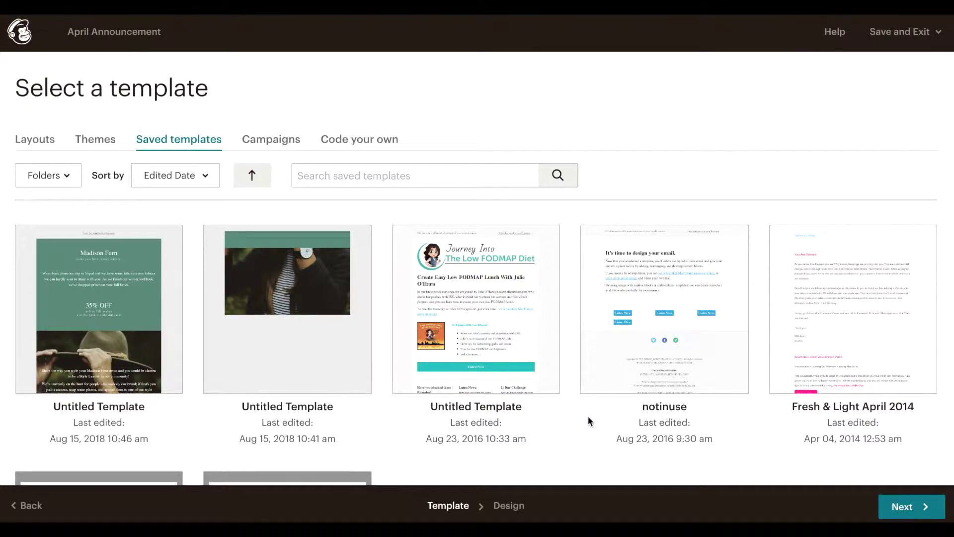
scroll(598, 420, "down", 5)
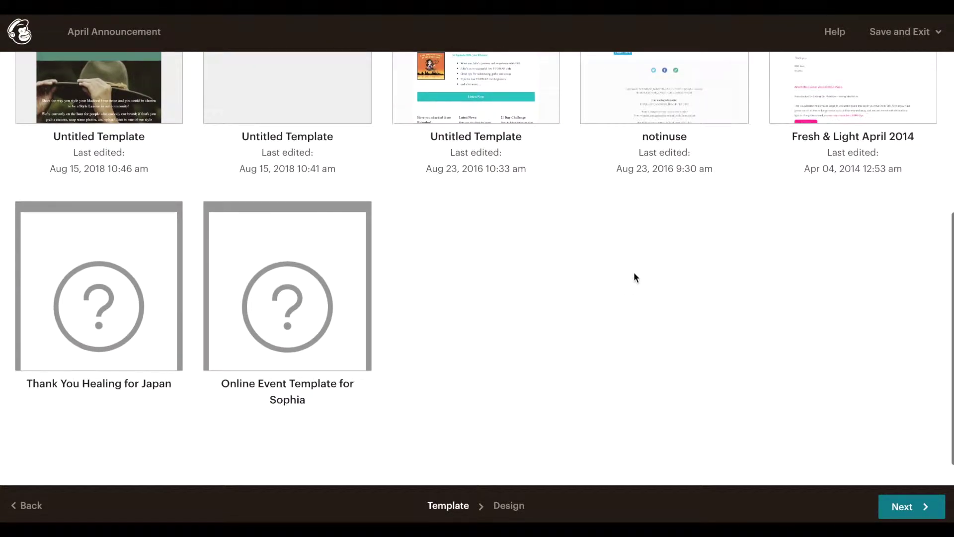
scroll(634, 272, "up", 5)
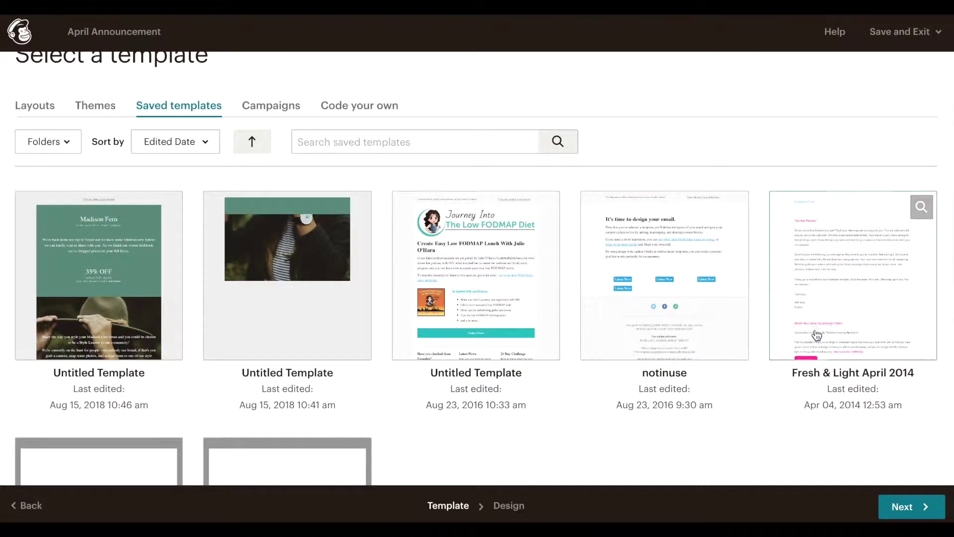
left_click(33, 104)
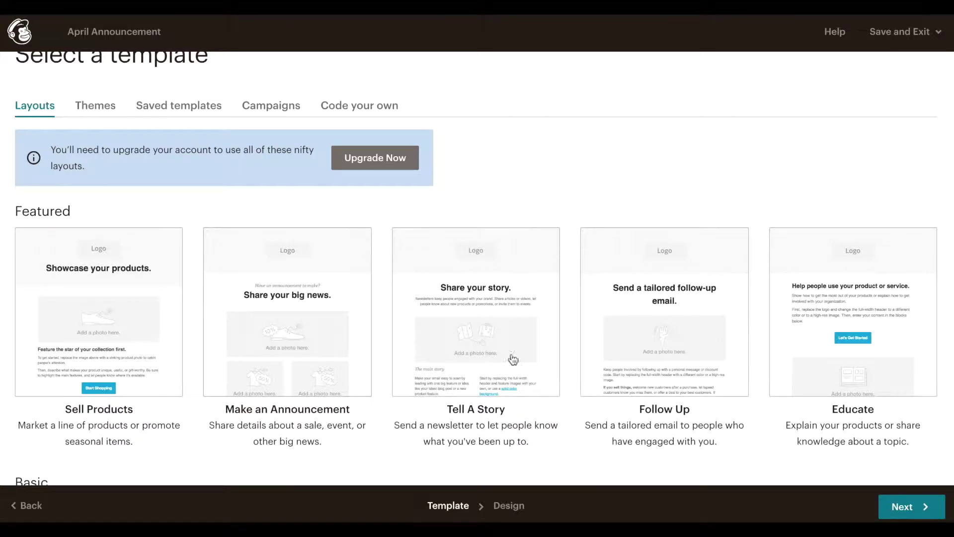
left_click(100, 108)
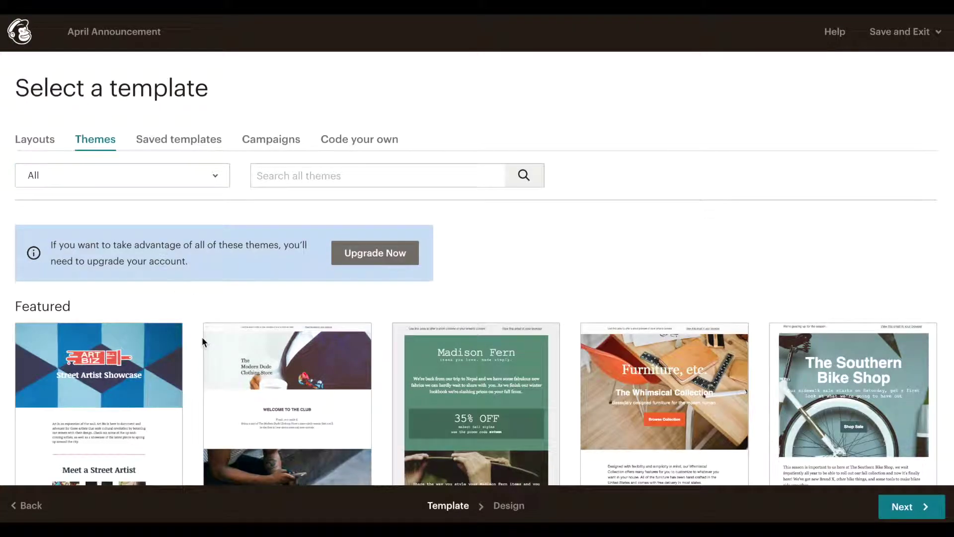
scroll(198, 387, "down", 4)
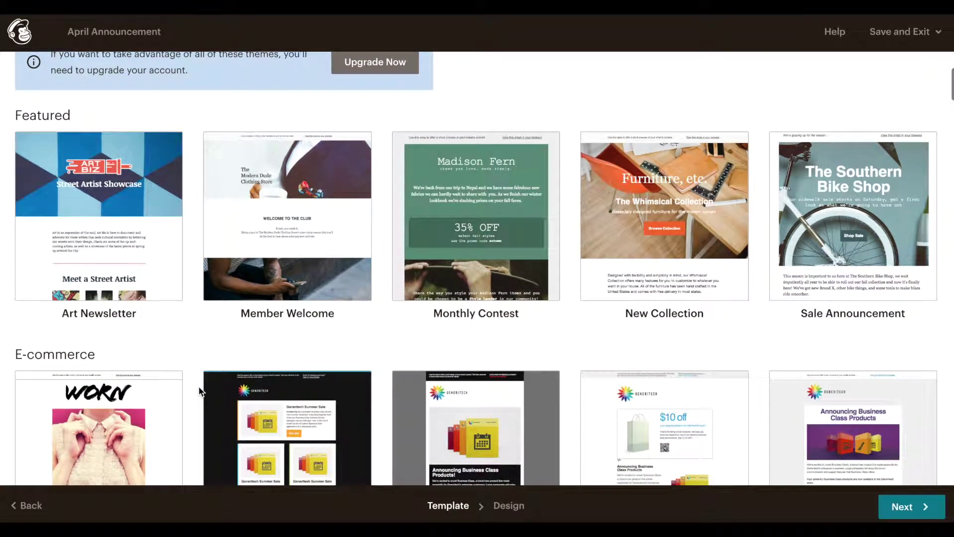
scroll(198, 386, "down", 13)
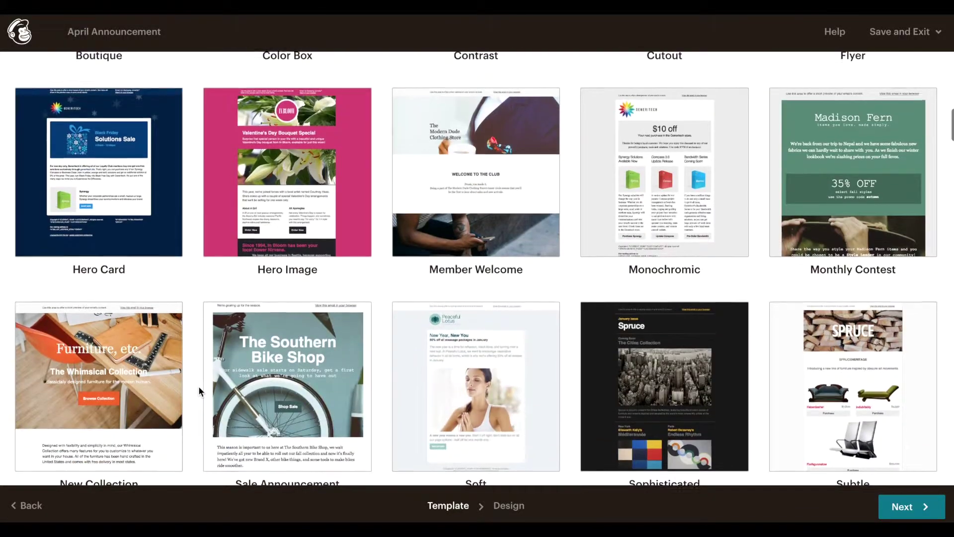
scroll(199, 386, "down", 6)
scroll(198, 385, "up", 11)
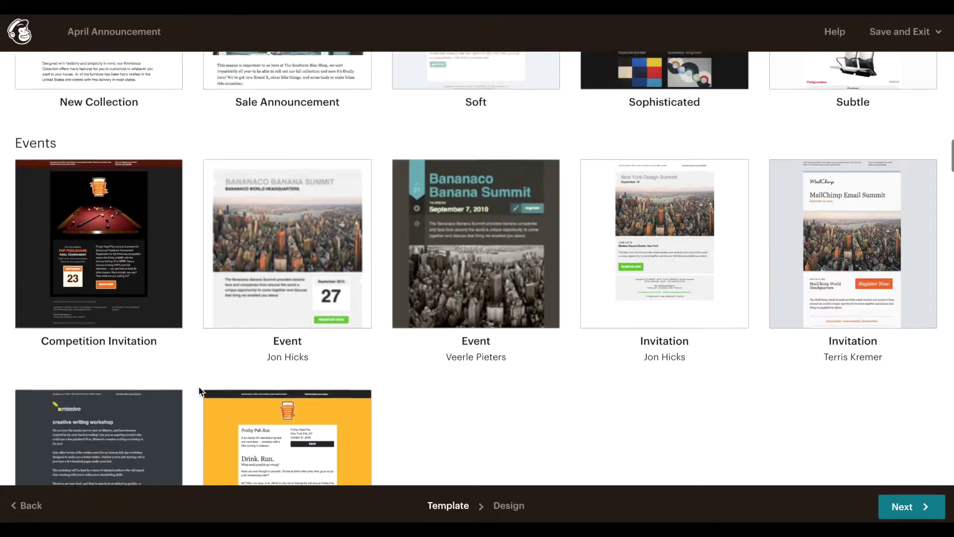
scroll(199, 387, "up", 8)
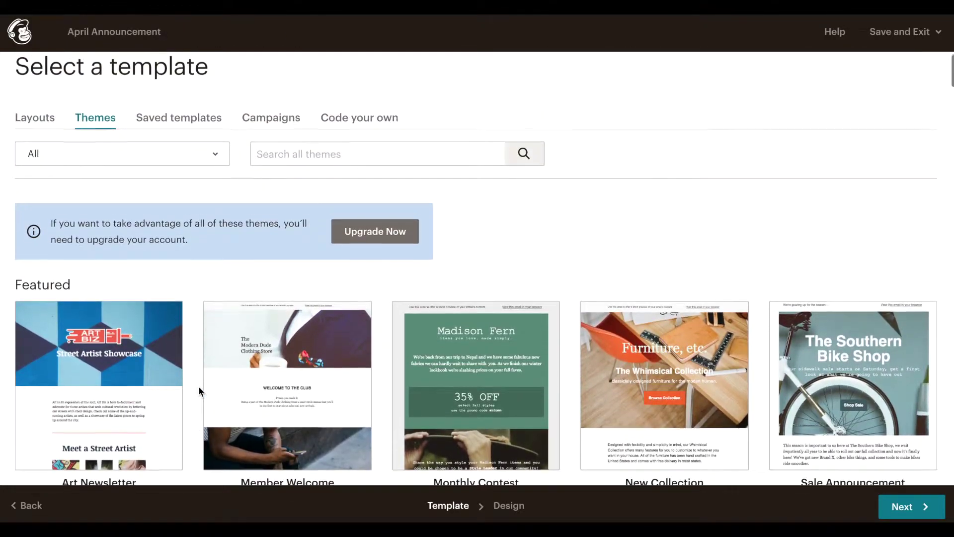
scroll(198, 390, "up", 1)
Compare the Saved templates, Campaigns and Code your own sources, then apply Fresh & Light April 2014
left_click(200, 139)
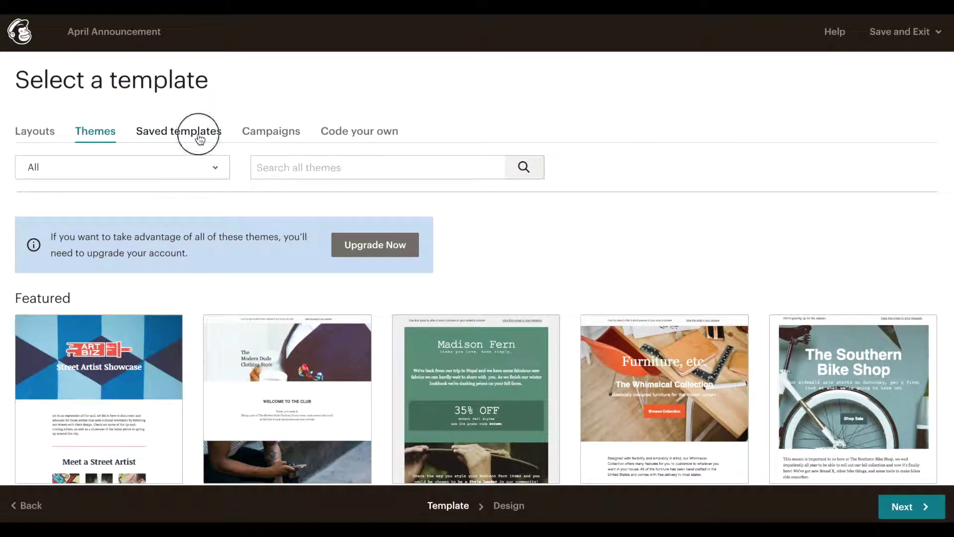
left_click(266, 139)
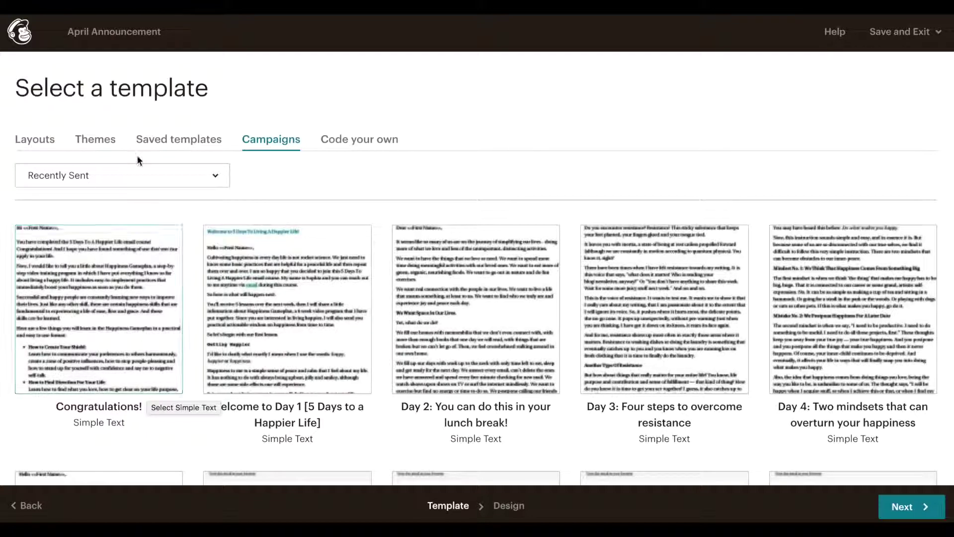
left_click(339, 138)
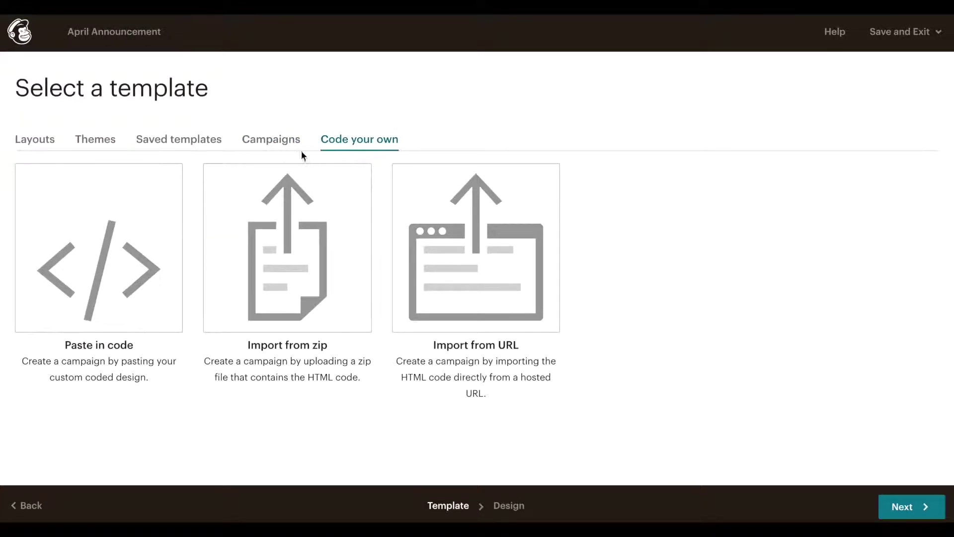
left_click(200, 139)
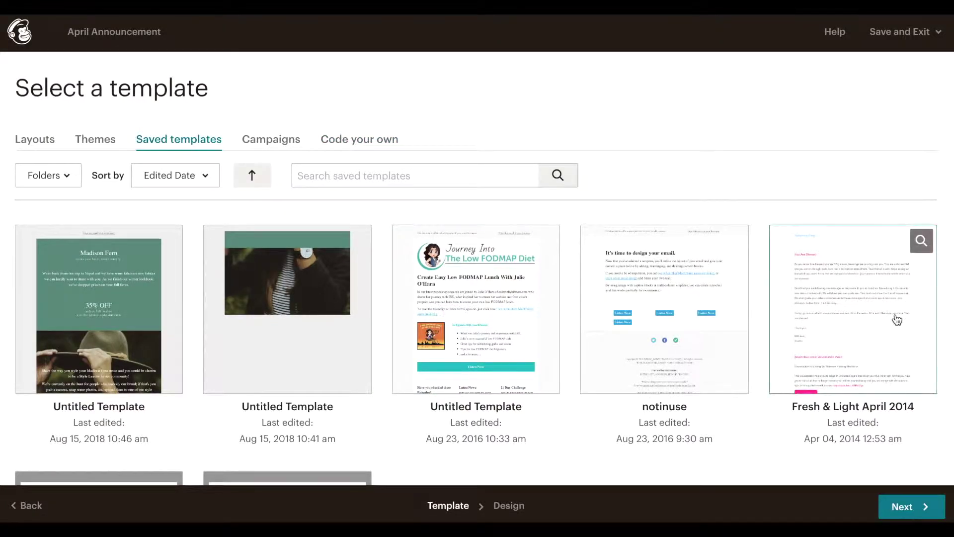
left_click(869, 313)
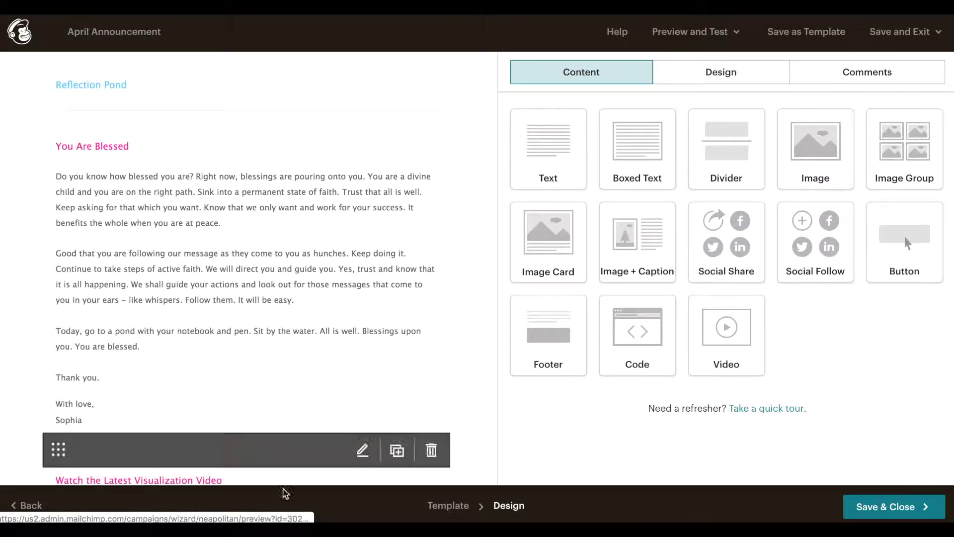
Review the You Are Blessed message, visualization video section and Watch Video button
scroll(295, 424, "down", 3)
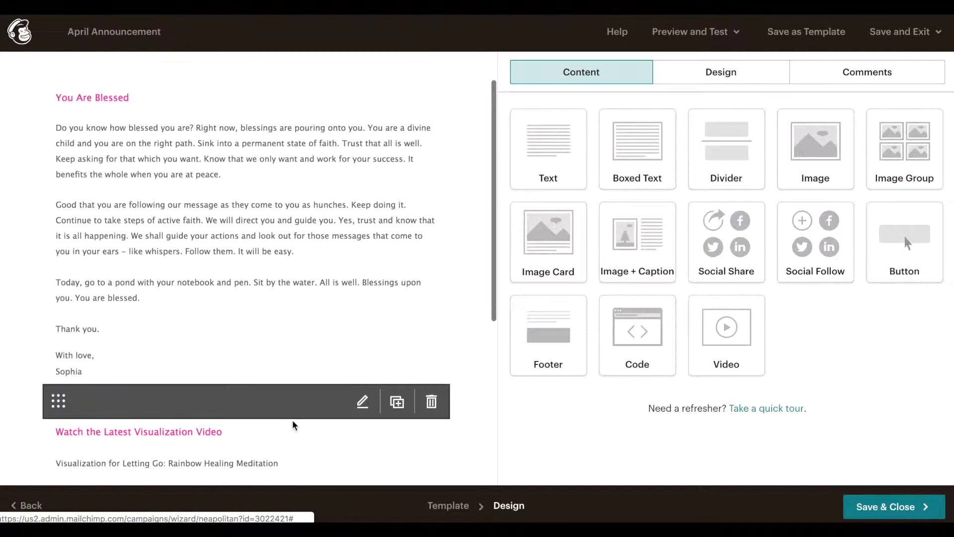
scroll(294, 424, "down", 3)
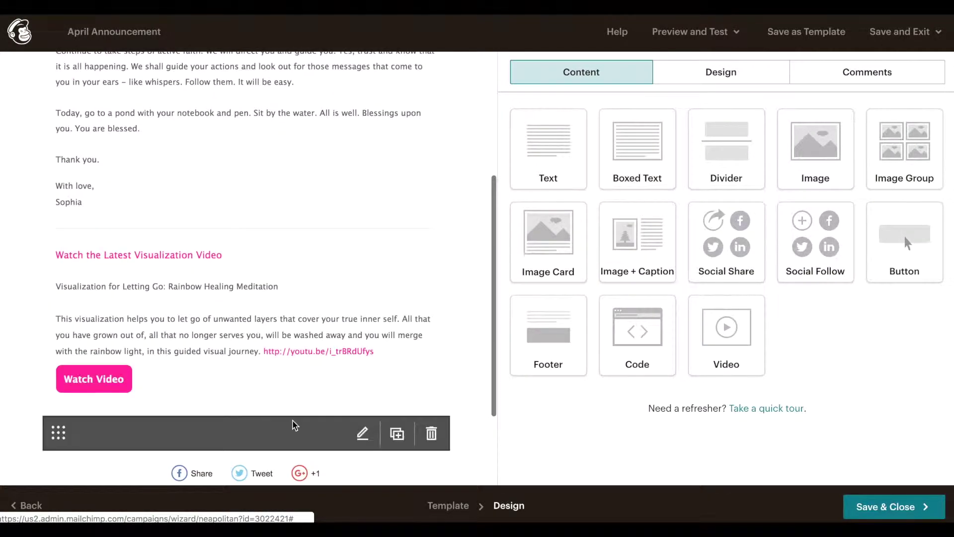
scroll(322, 142, "up", 4)
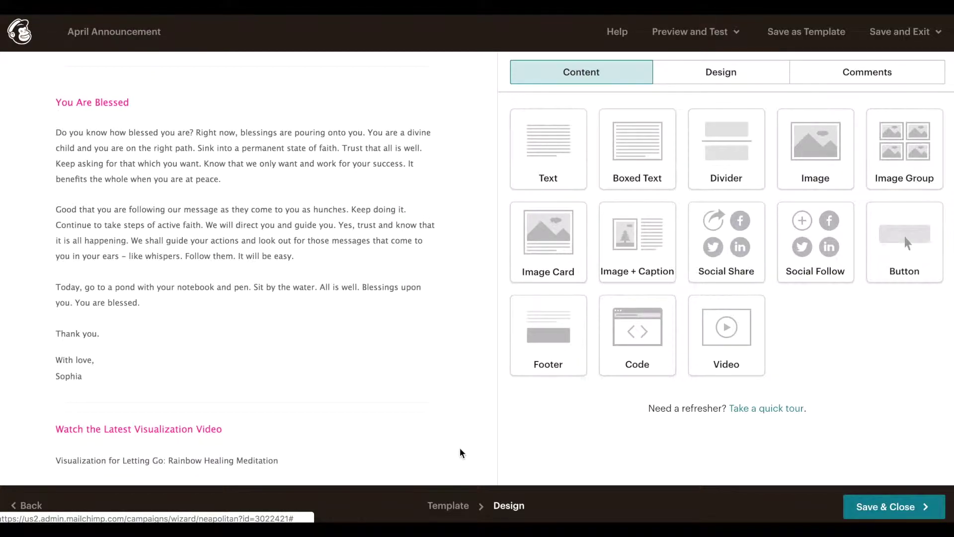
scroll(461, 452, "down", 1)
scroll(460, 453, "down", 3)
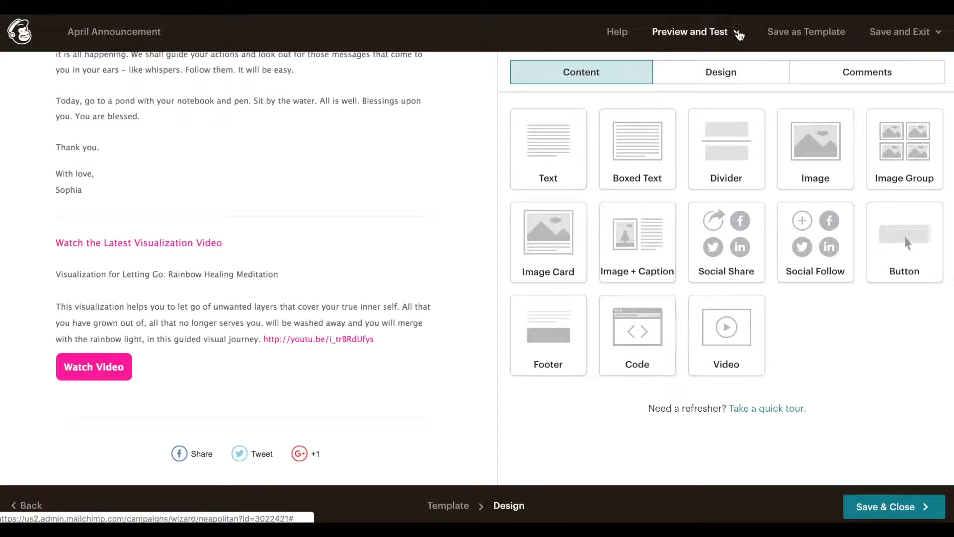
left_click(739, 33)
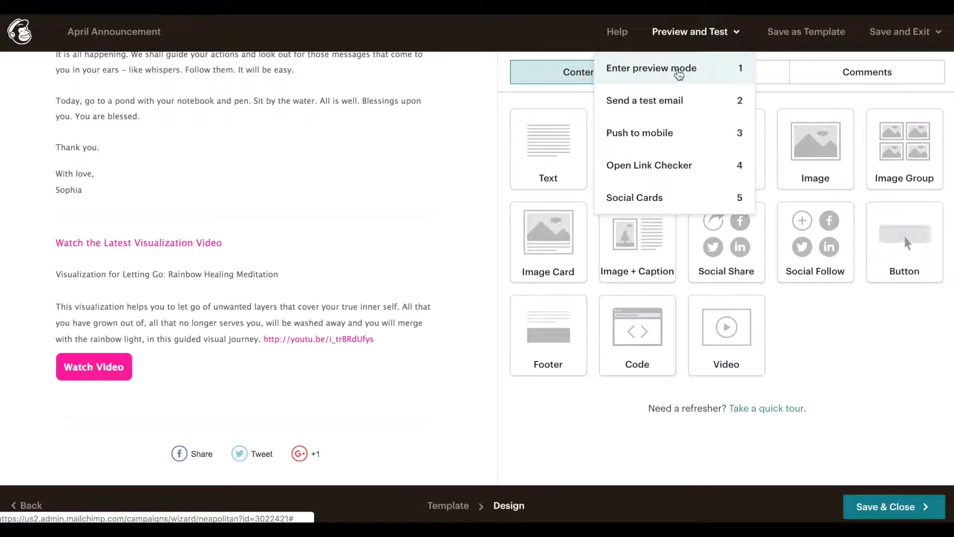
Preview the email in desktop, Mobile and Inbox views, then close the preview
left_click(688, 75)
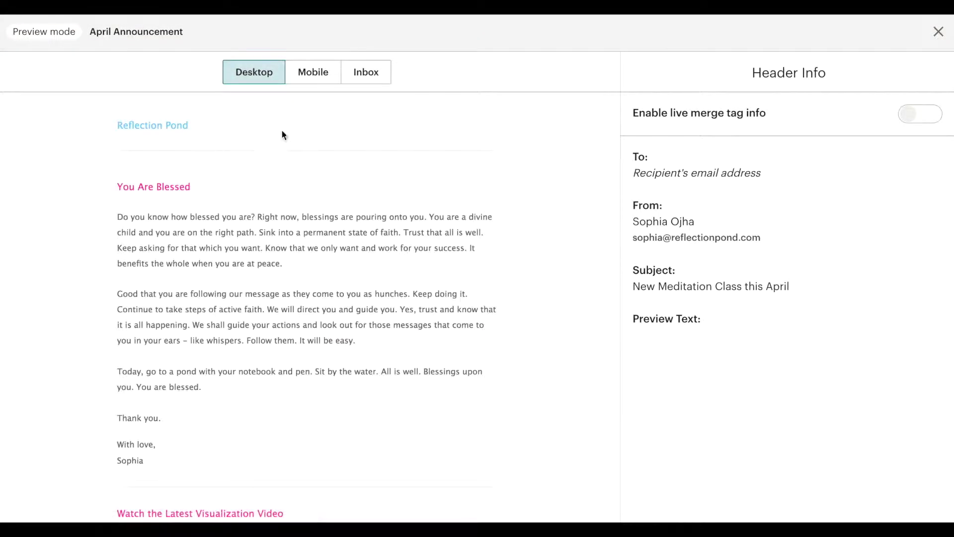
left_click(324, 72)
left_click(369, 82)
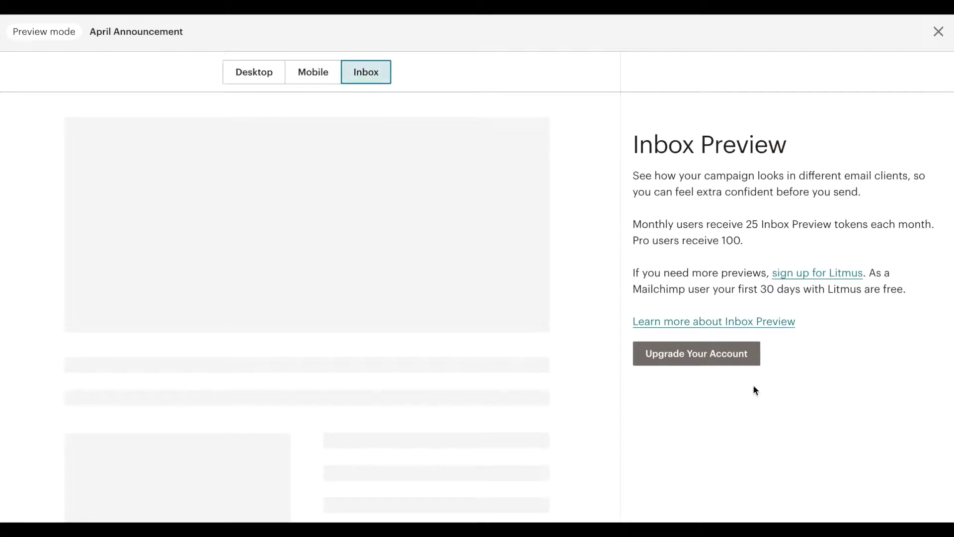
left_click(936, 33)
left_click(735, 37)
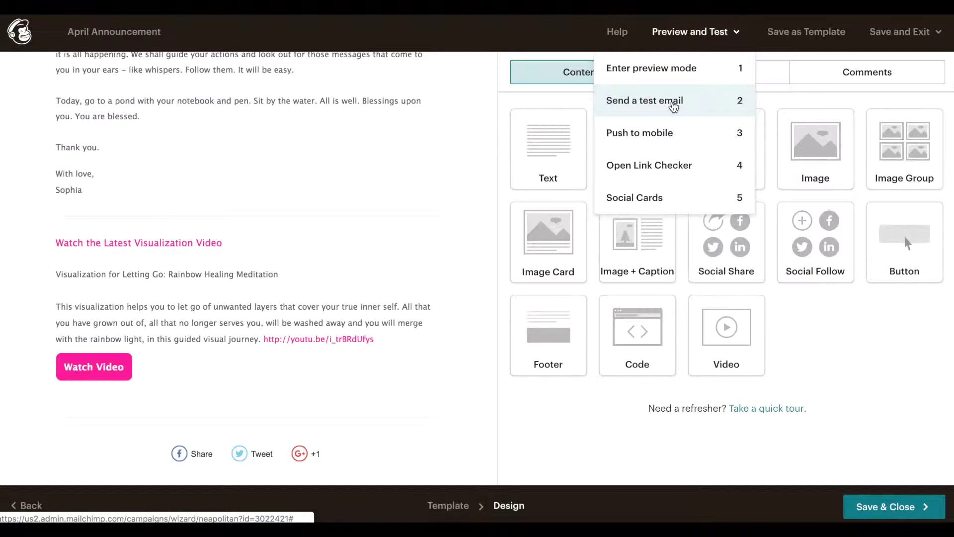
Send a test email to the test recipient's address and dismiss the confirmation
left_click(674, 104)
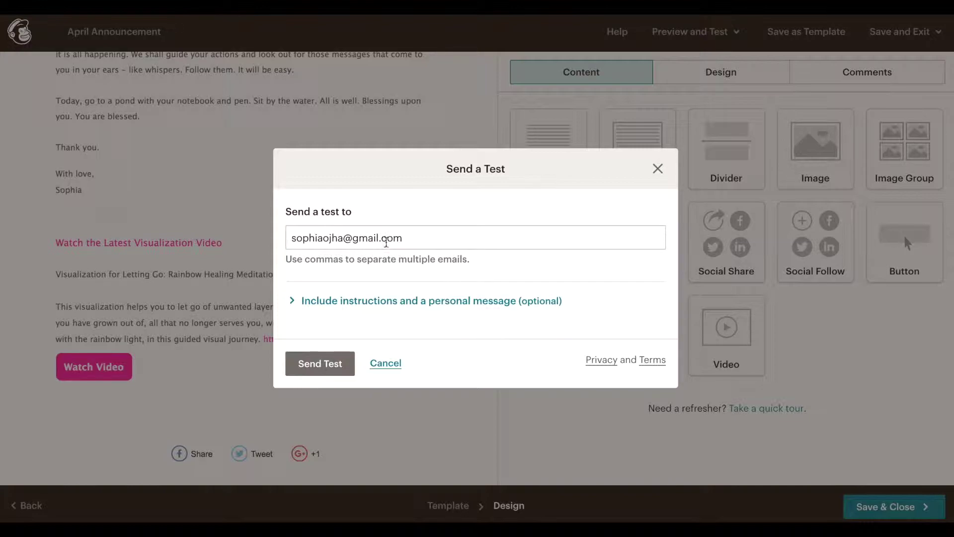
left_click(334, 376)
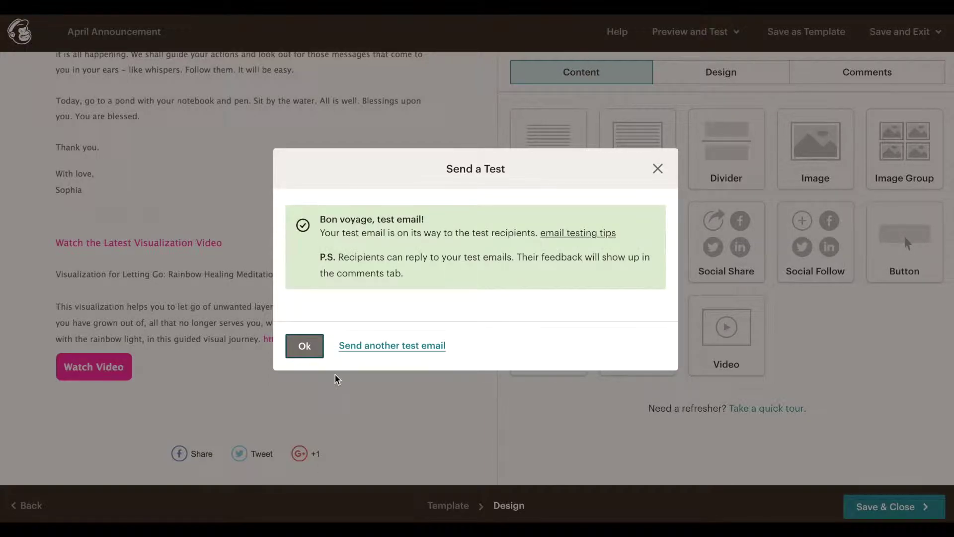
left_click(307, 351)
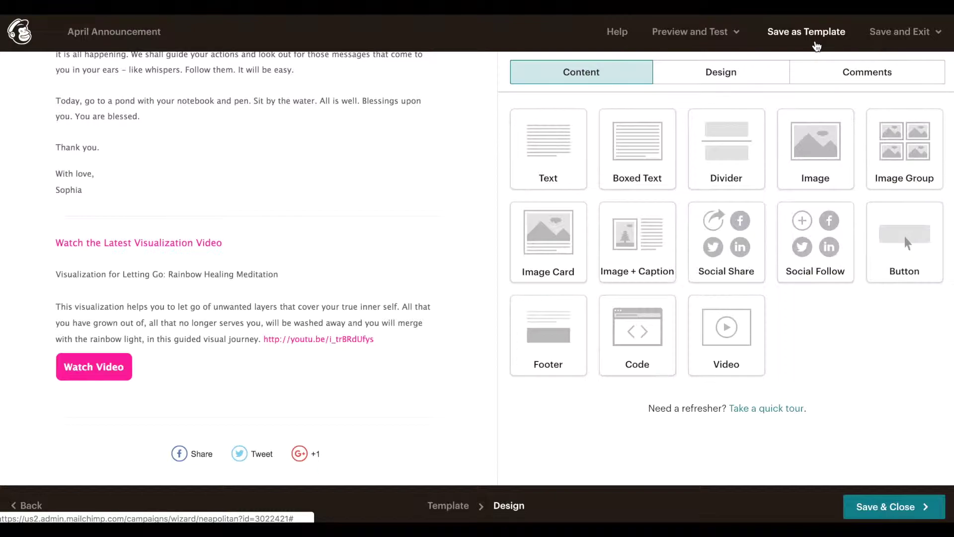
Save the design as a template named '2019 Template for Annoucements' and close the confirmation
scroll(458, 149, "up", 2)
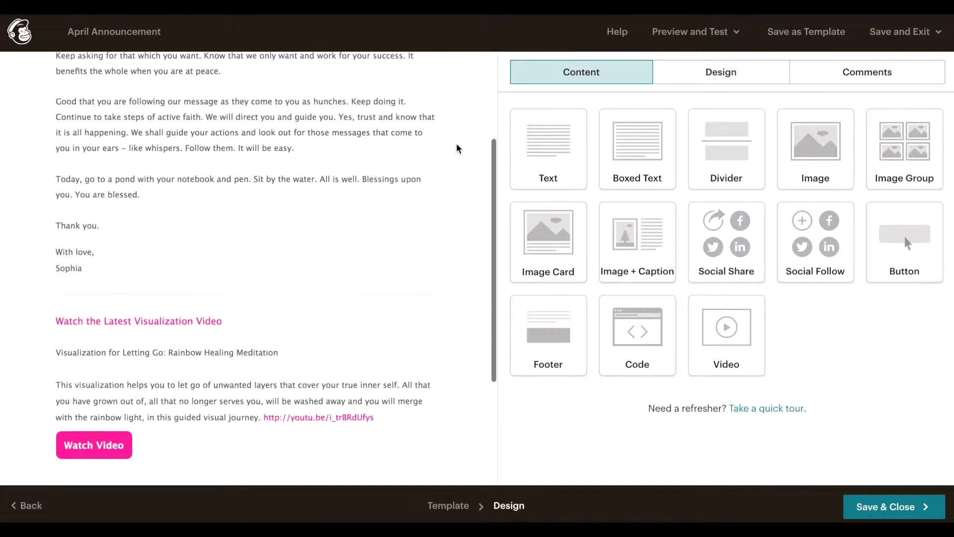
scroll(457, 147, "up", 4)
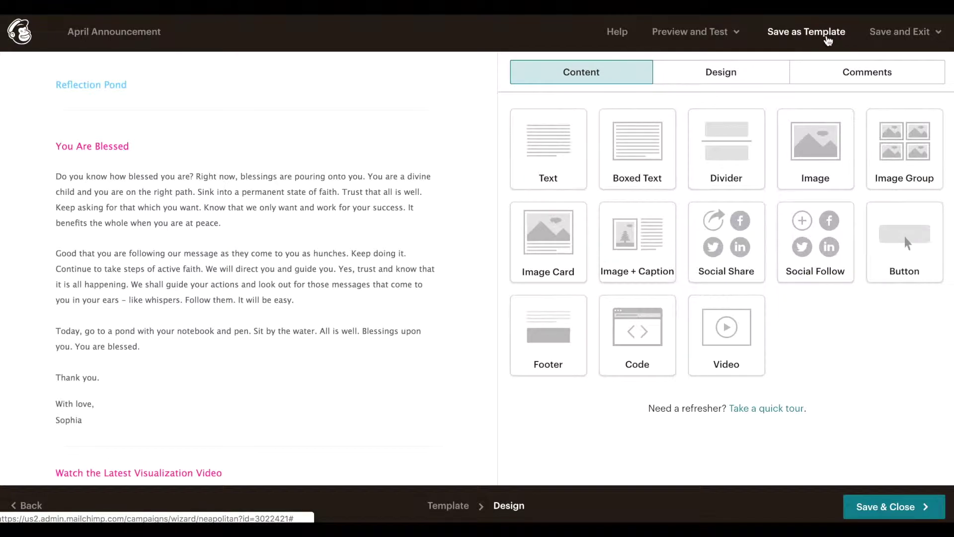
left_click(828, 40)
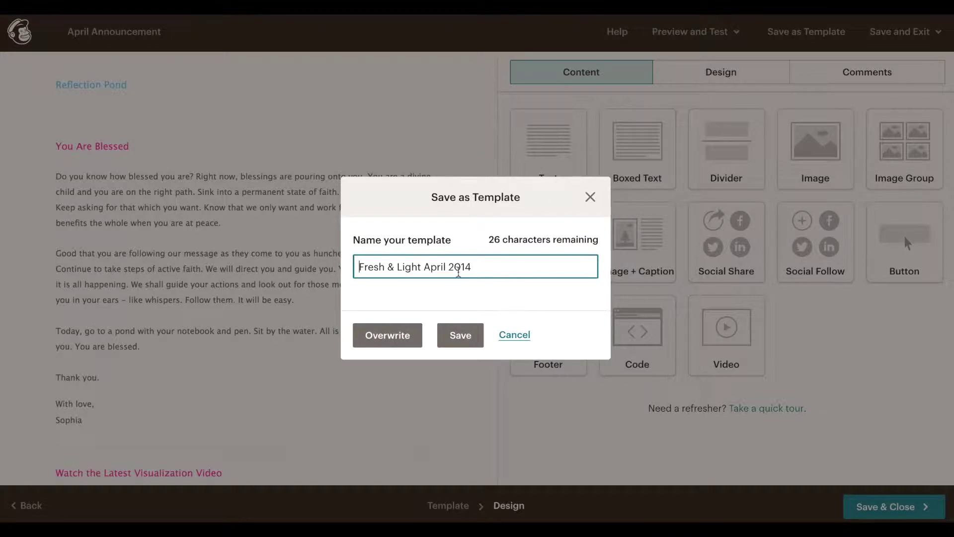
left_click(476, 269)
triple_click(477, 269)
type("2019")
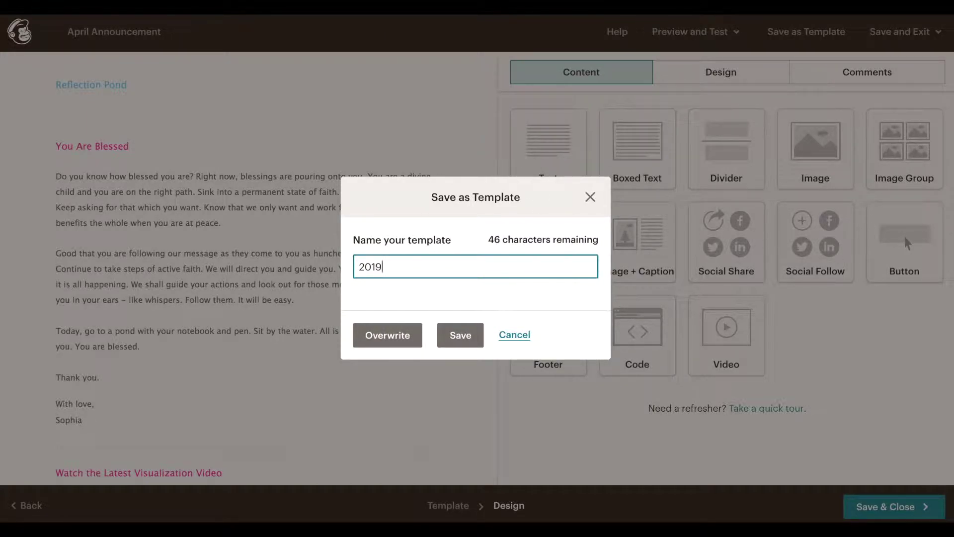
type(" Template for Annou")
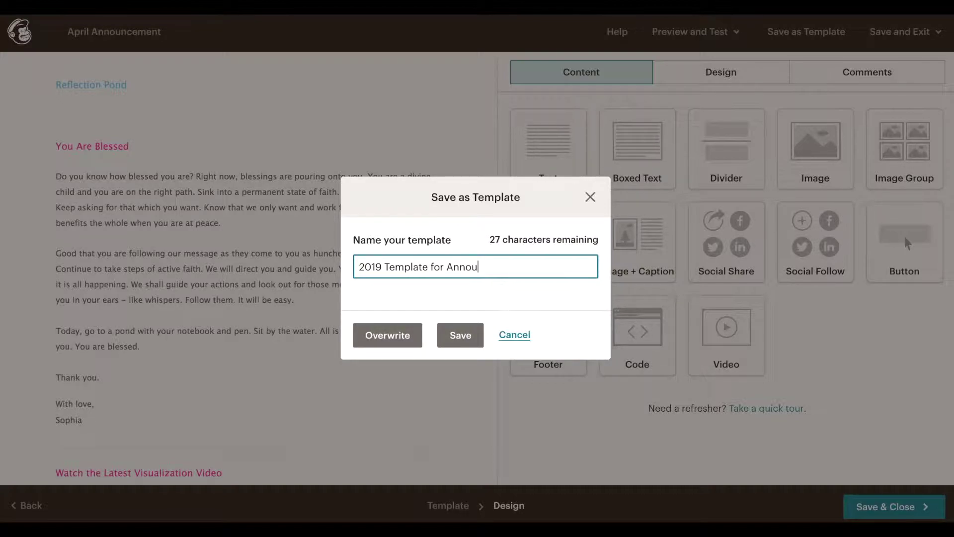
type("cements")
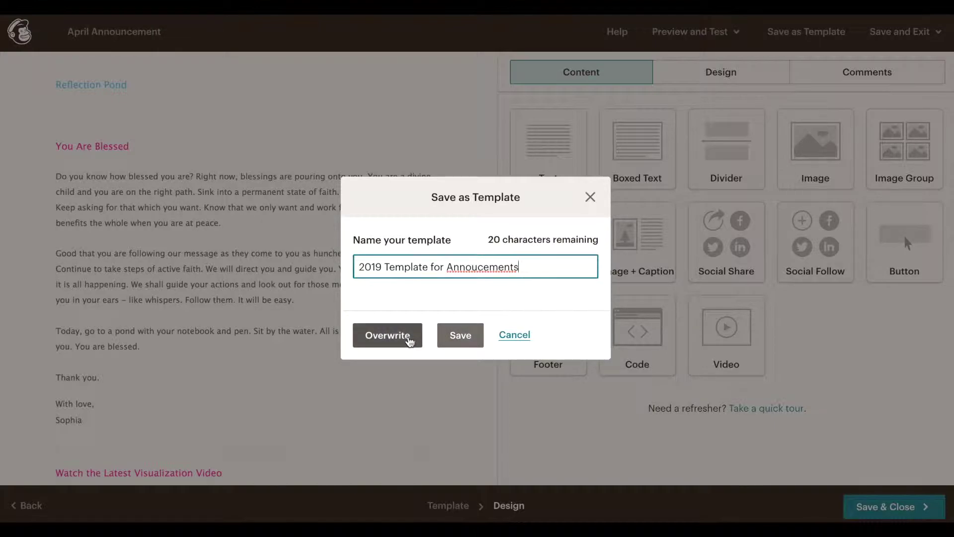
left_click(460, 335)
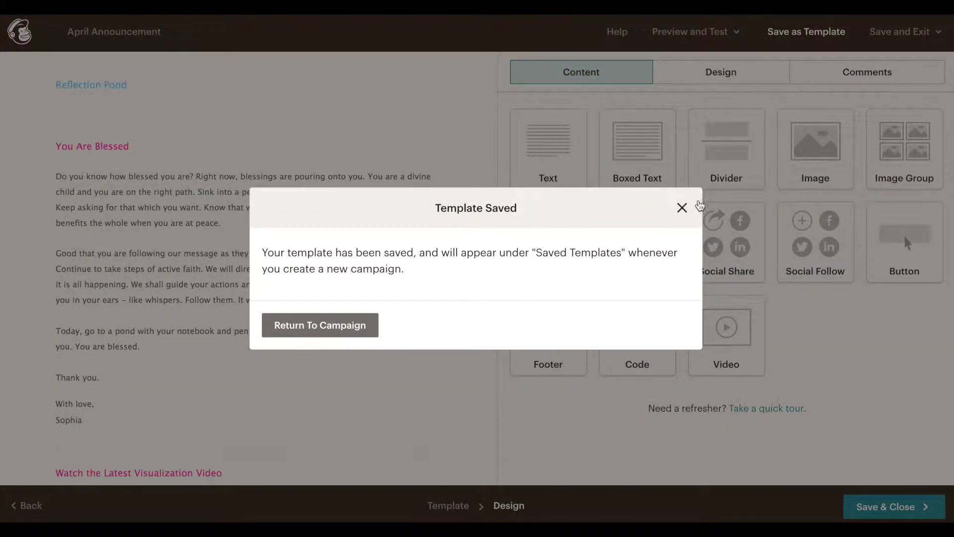
left_click(682, 207)
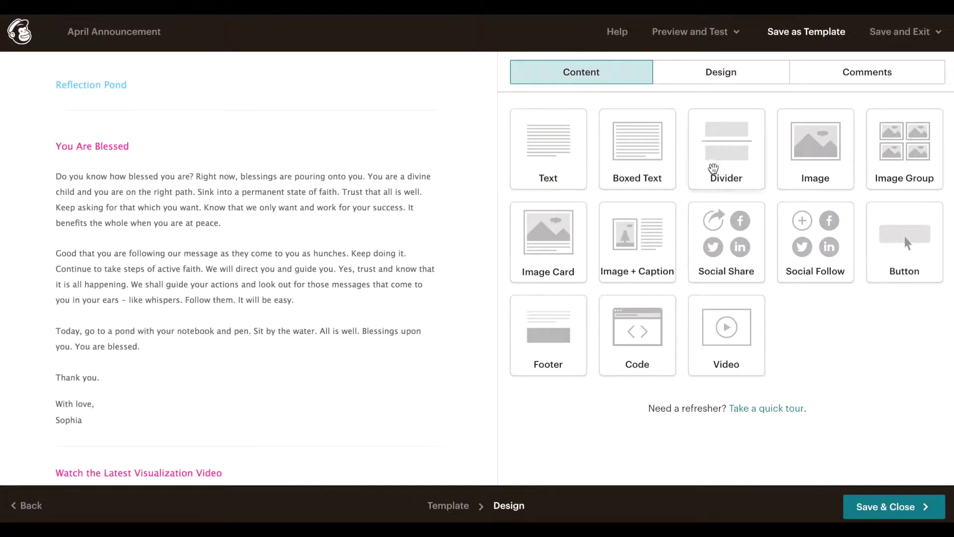
mouse_move(231, 333)
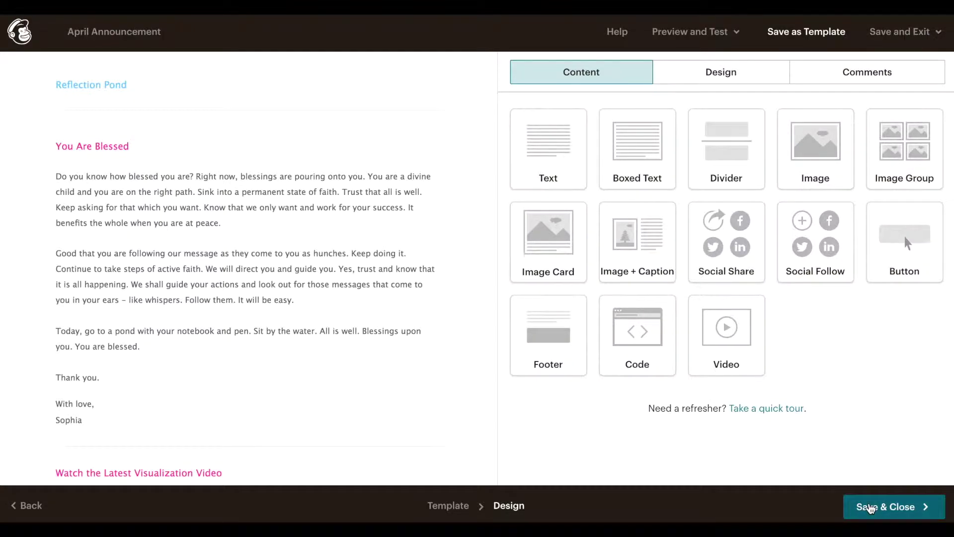
Save and close the designer, returning to the campaign checklist with all items complete
left_click(870, 508)
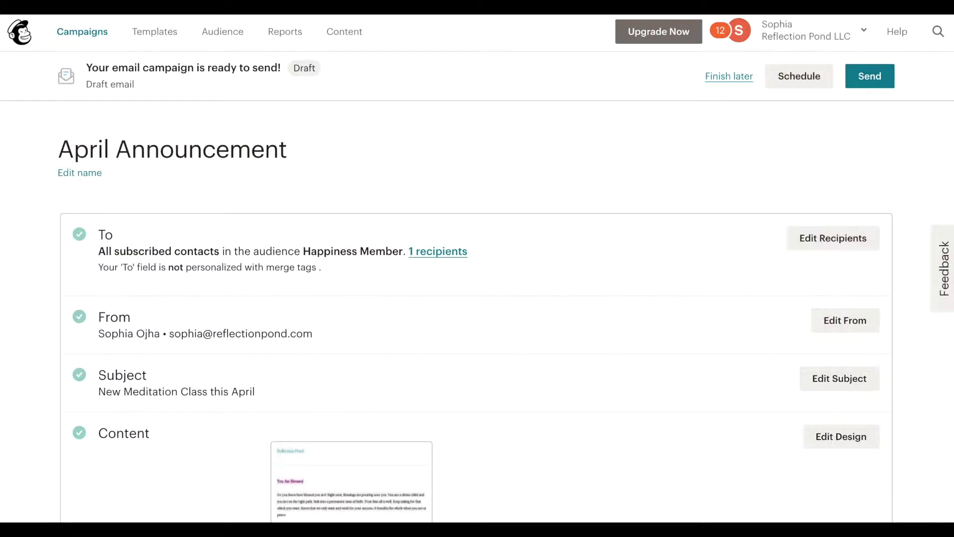
Start scheduling the April Announcement and pick April 22, 2019 as the delivery date
left_click(815, 84)
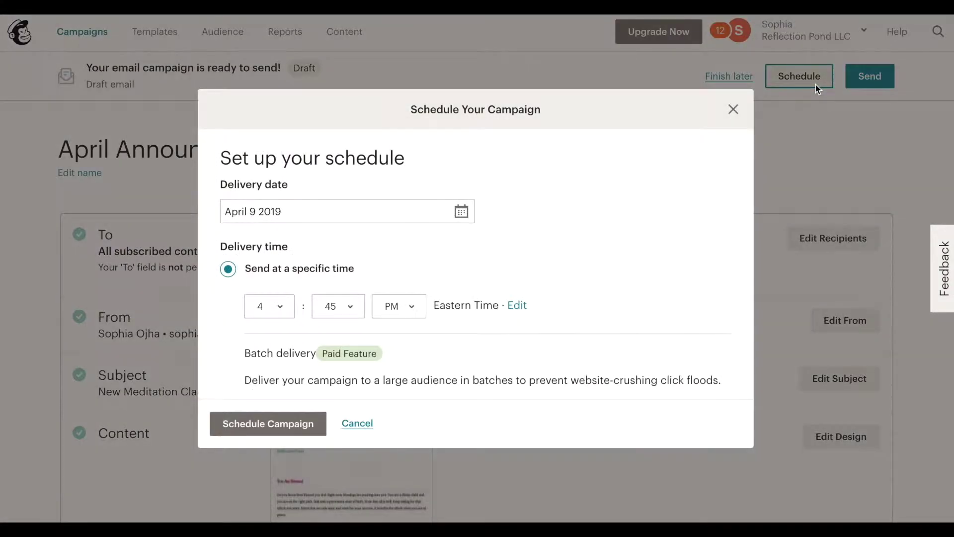
scroll(491, 263, "down", 3)
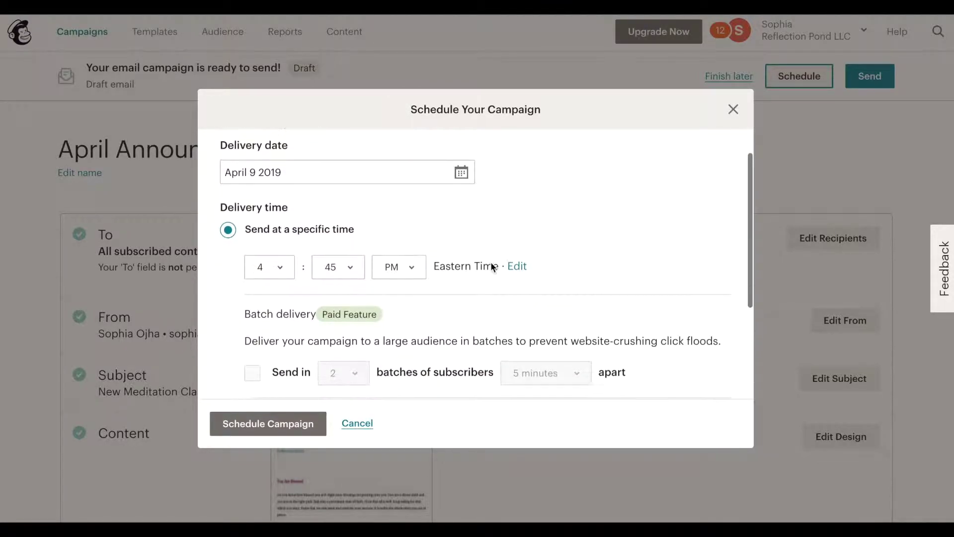
scroll(491, 261, "up", 3)
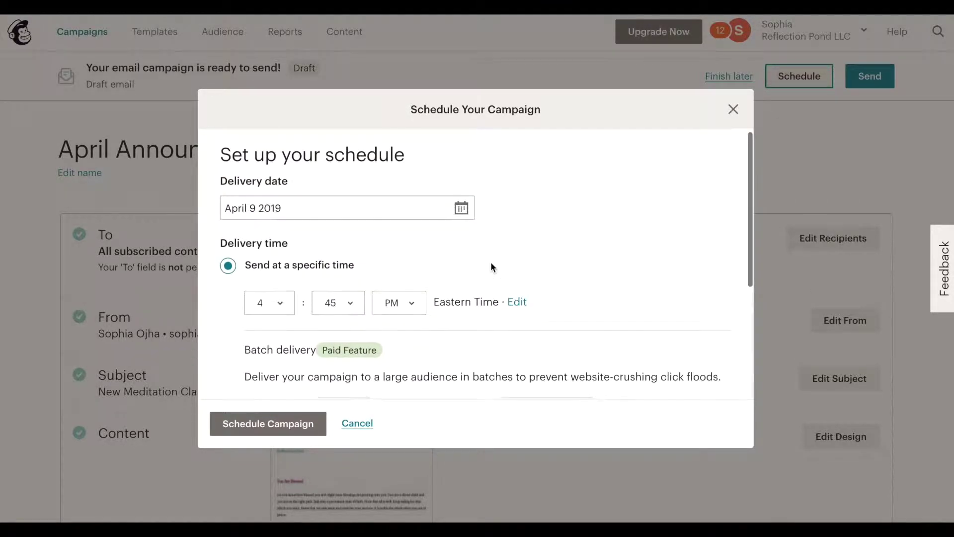
left_click(461, 210)
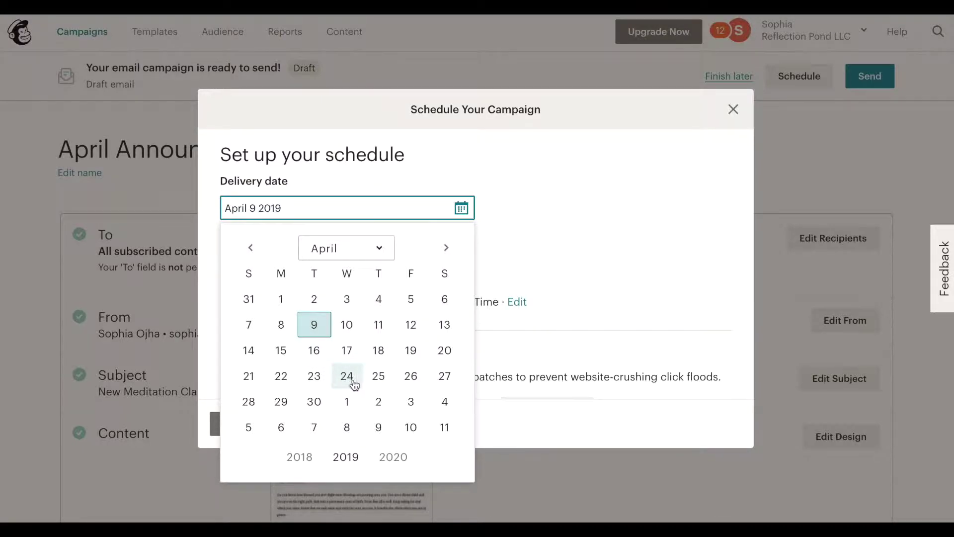
left_click(282, 377)
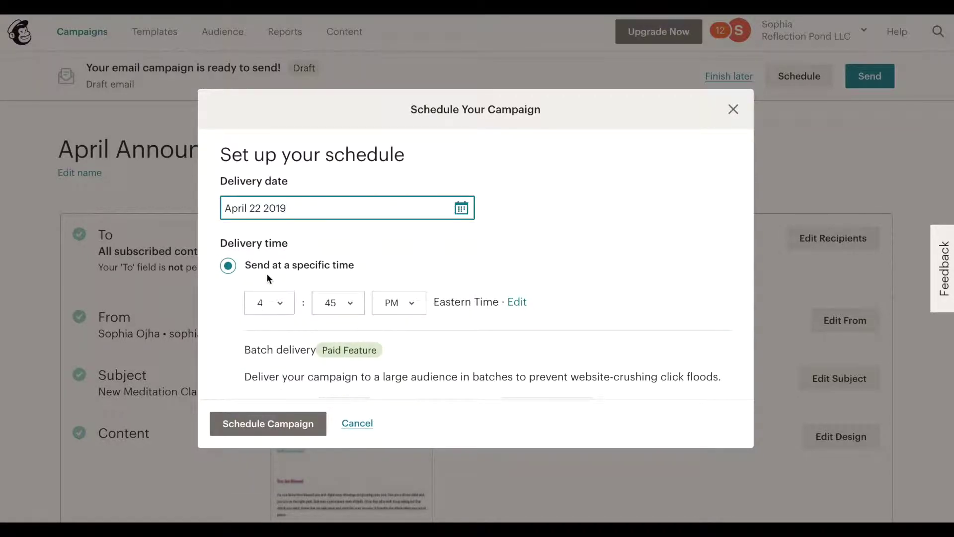
Set the delivery time to 7:00 AM Eastern Time and confirm the schedule
left_click(286, 295)
left_click(277, 337)
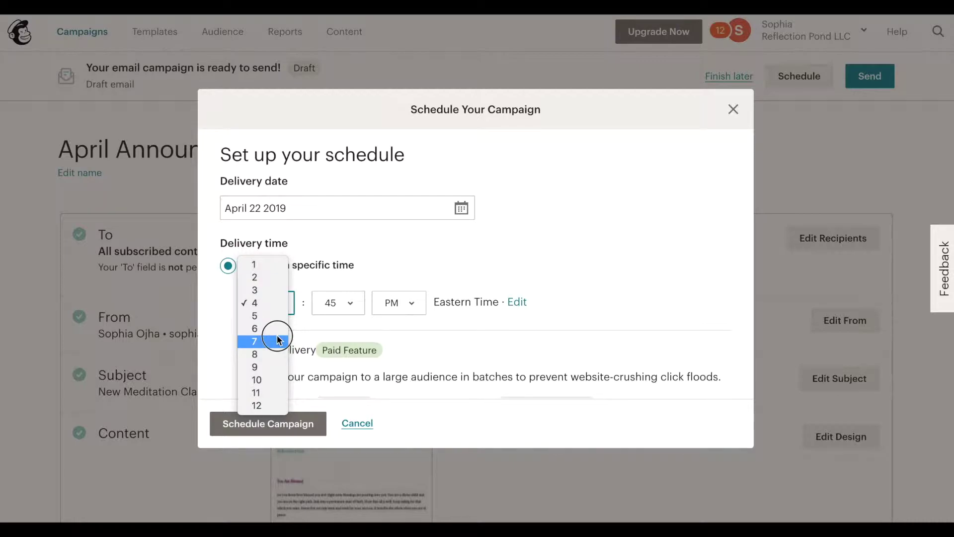
left_click(351, 304)
left_click(348, 268)
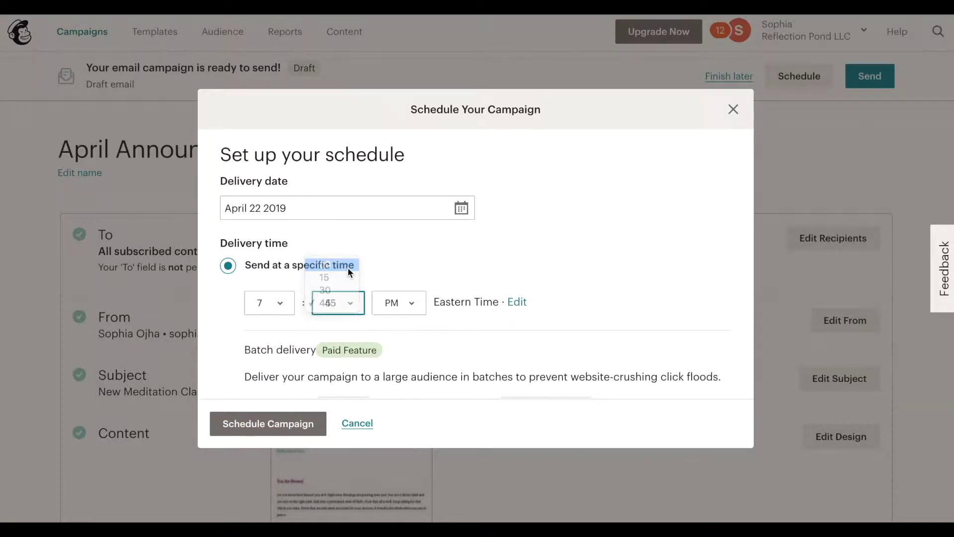
left_click(420, 306)
left_click(415, 292)
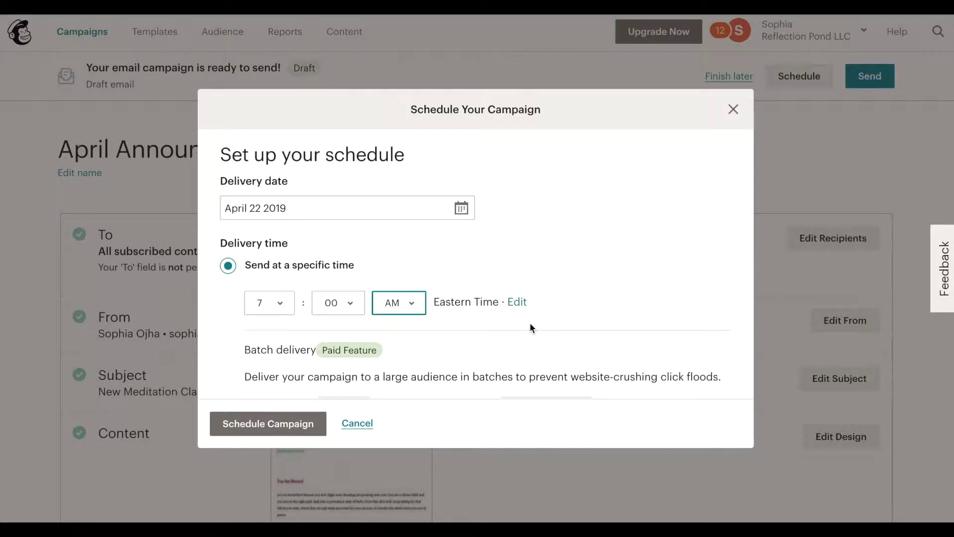
scroll(530, 328, "down", 1)
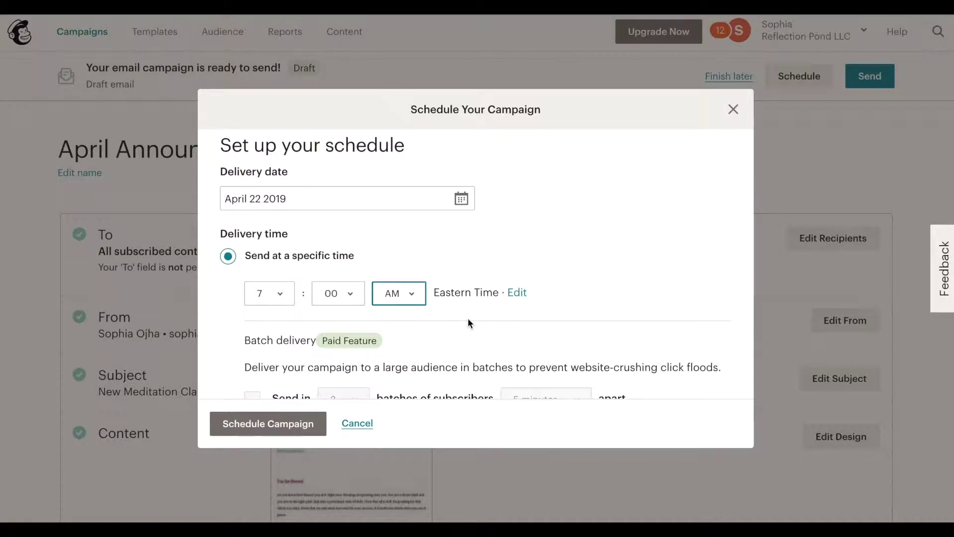
scroll(458, 264, "down", 4)
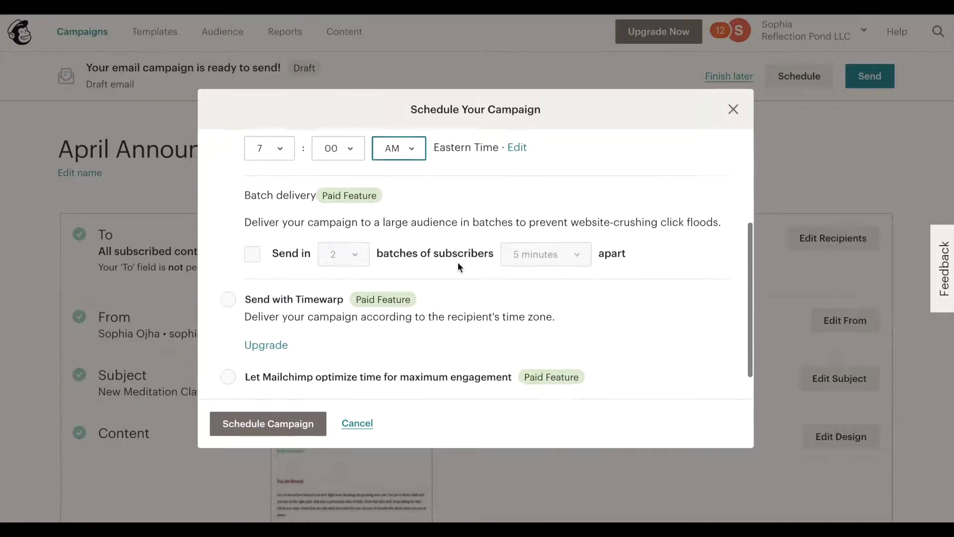
scroll(458, 267, "down", 1)
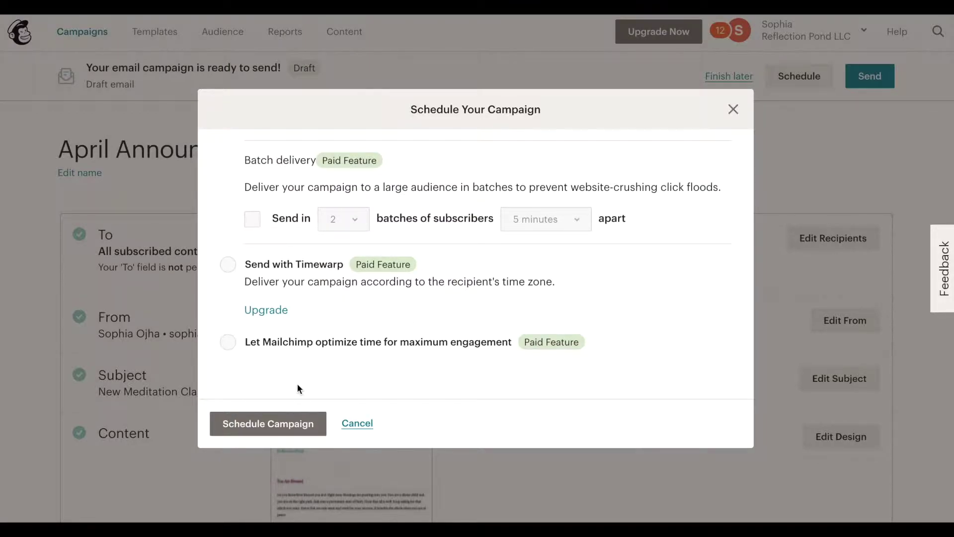
left_click(278, 421)
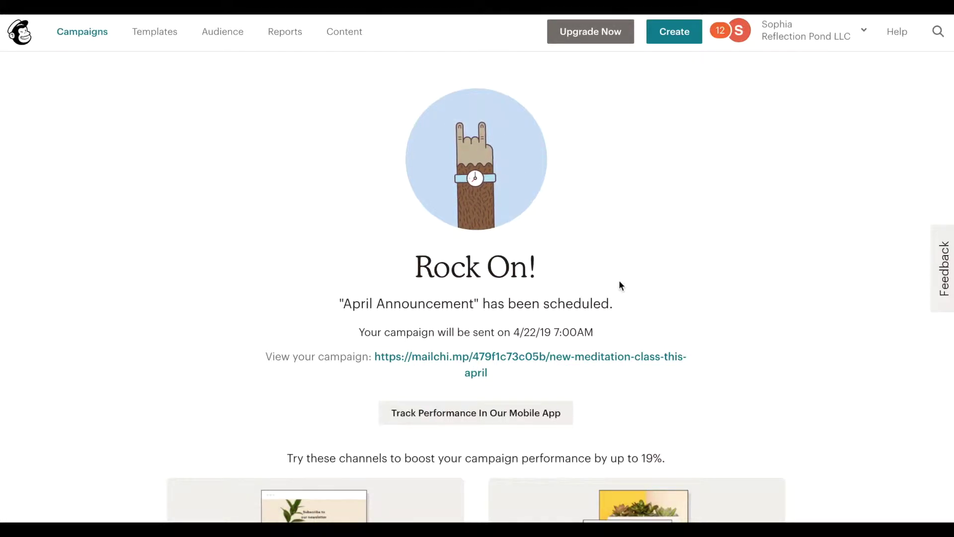
Review the 4/22/19 7:00 AM scheduling confirmation, then go back to the Campaigns list
scroll(806, 317, "down", 5)
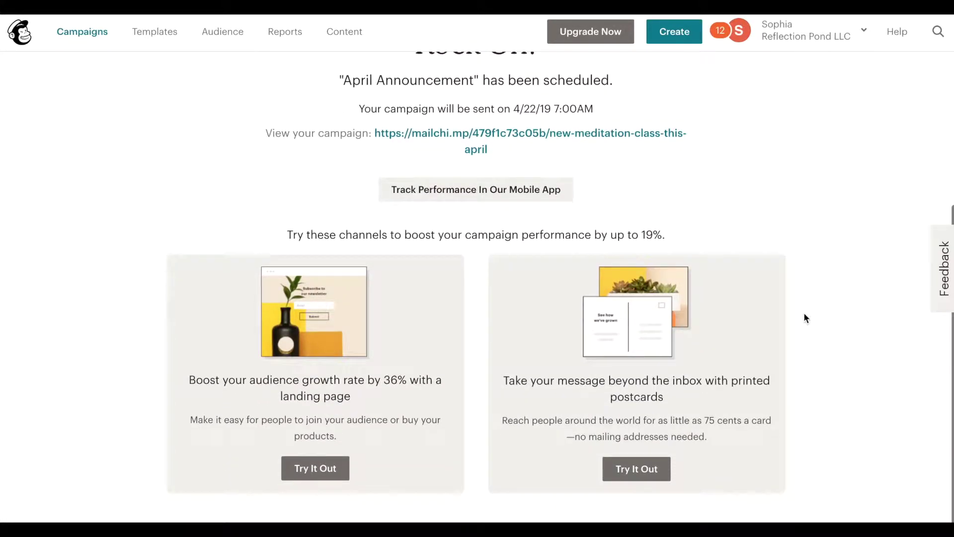
scroll(807, 179, "up", 5)
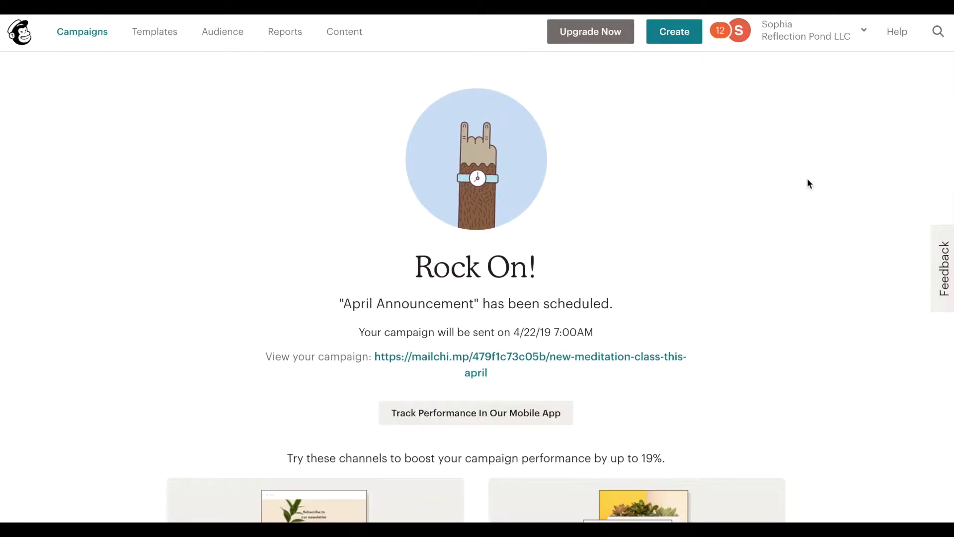
left_click(101, 41)
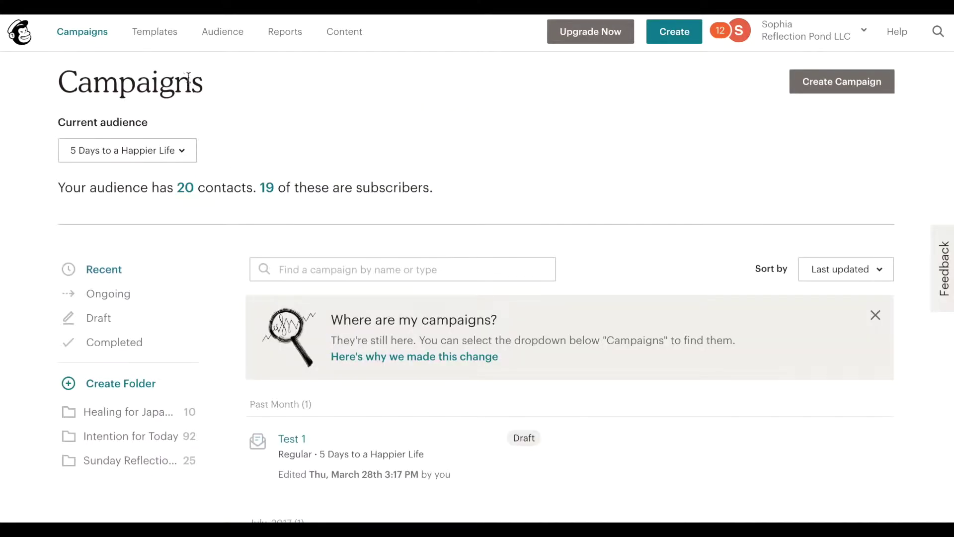
Switch to the Happiness Member audience and highlight April Announcement's Mon, April 22nd 7:00 AM schedule
left_click(181, 150)
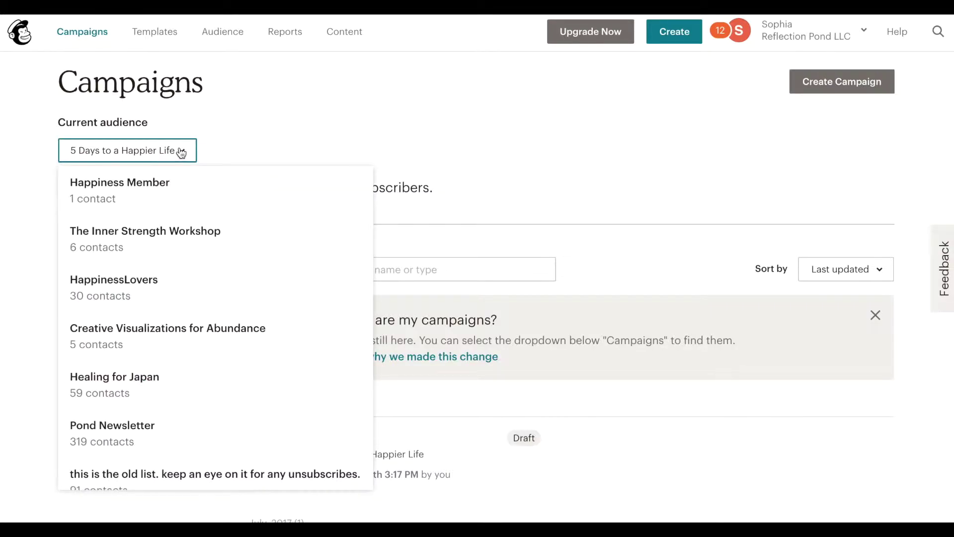
left_click(157, 200)
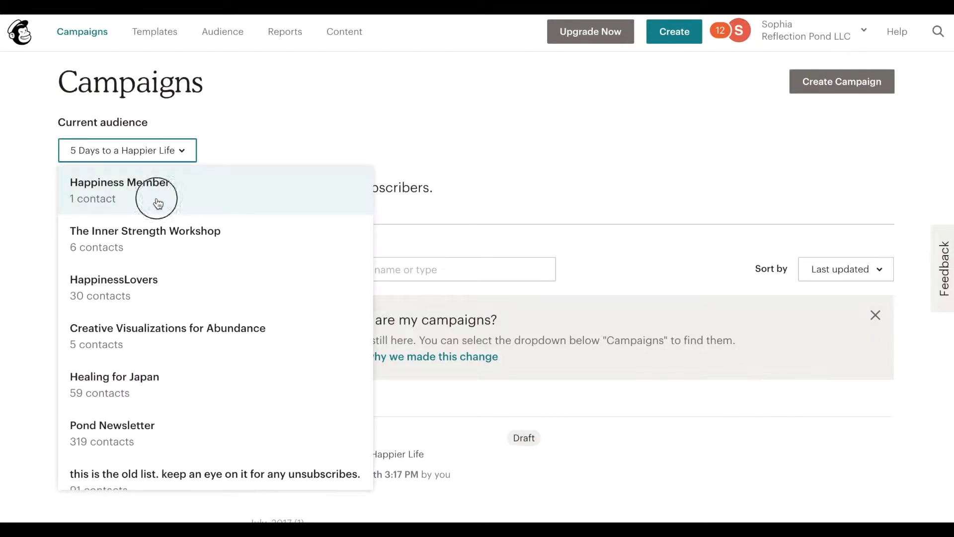
scroll(231, 348, "down", 2)
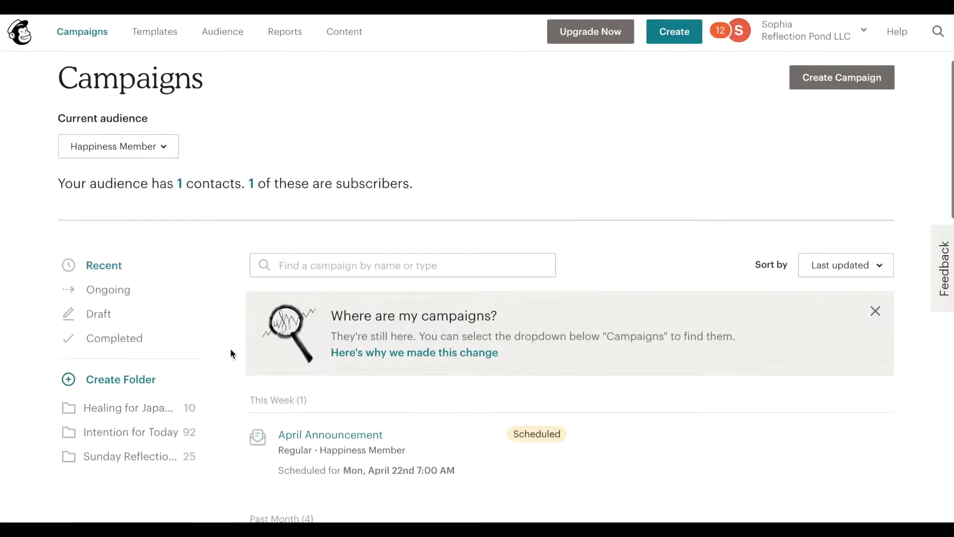
scroll(230, 348, "down", 4)
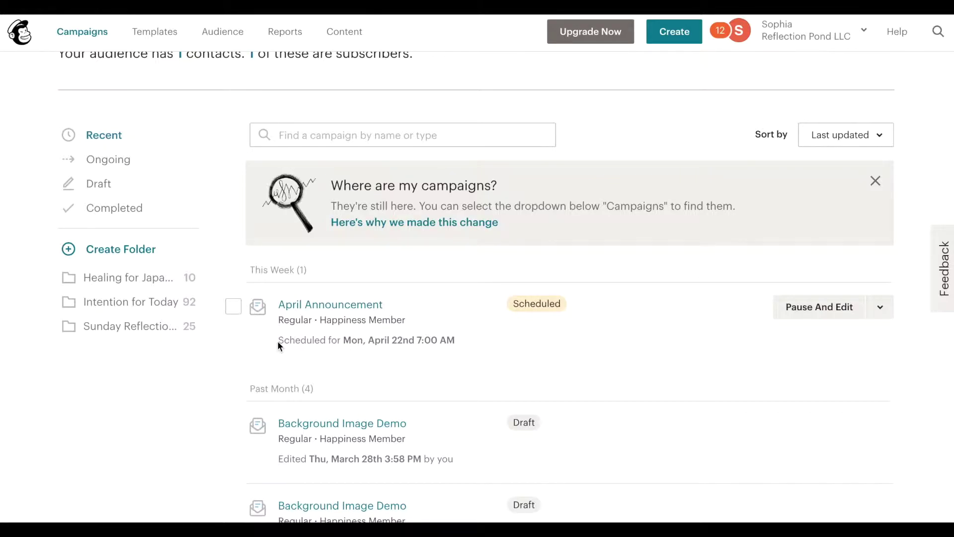
left_click_drag(280, 341, 455, 342)
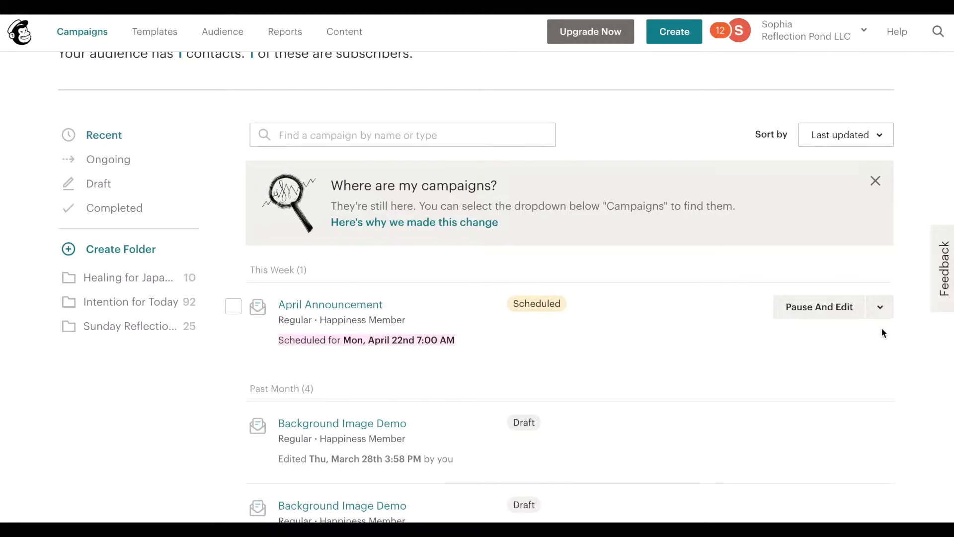
Pause the April Announcement, then reschedule it for 4/22/19 at 7:00 AM
left_click(844, 311)
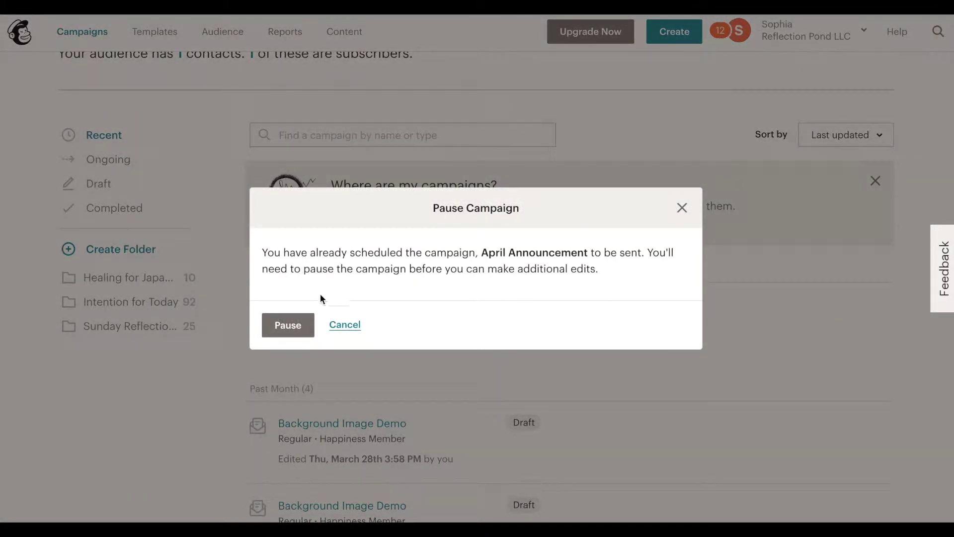
left_click(295, 331)
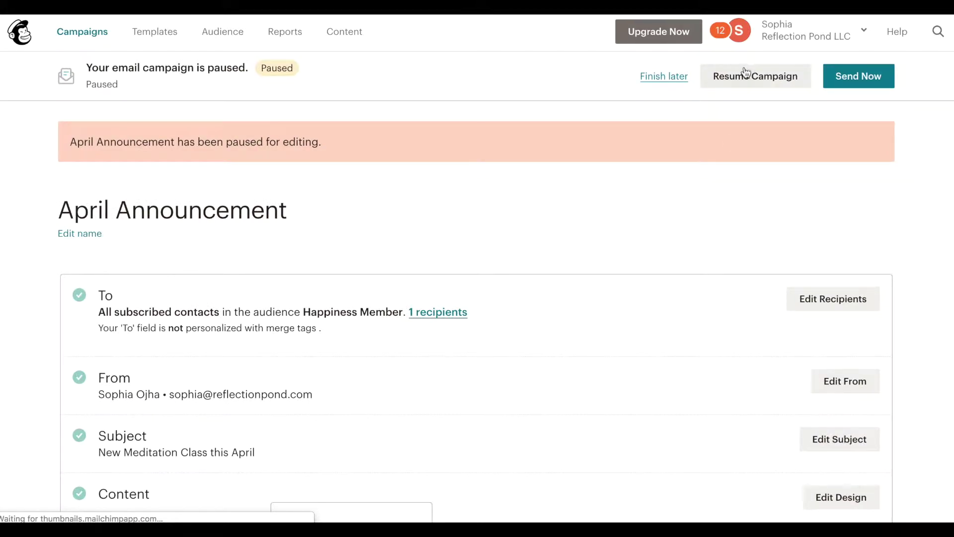
scroll(782, 415, "down", 4)
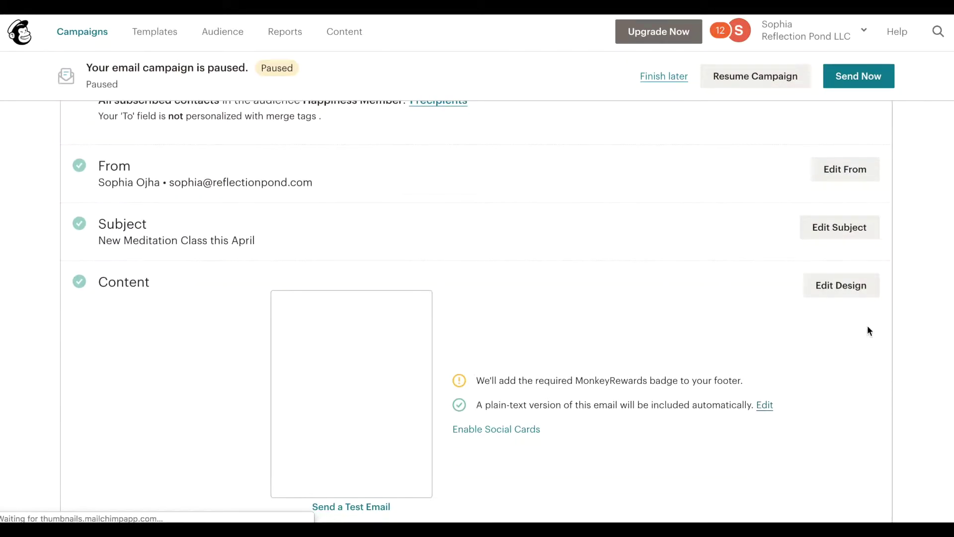
scroll(767, 225, "up", 4)
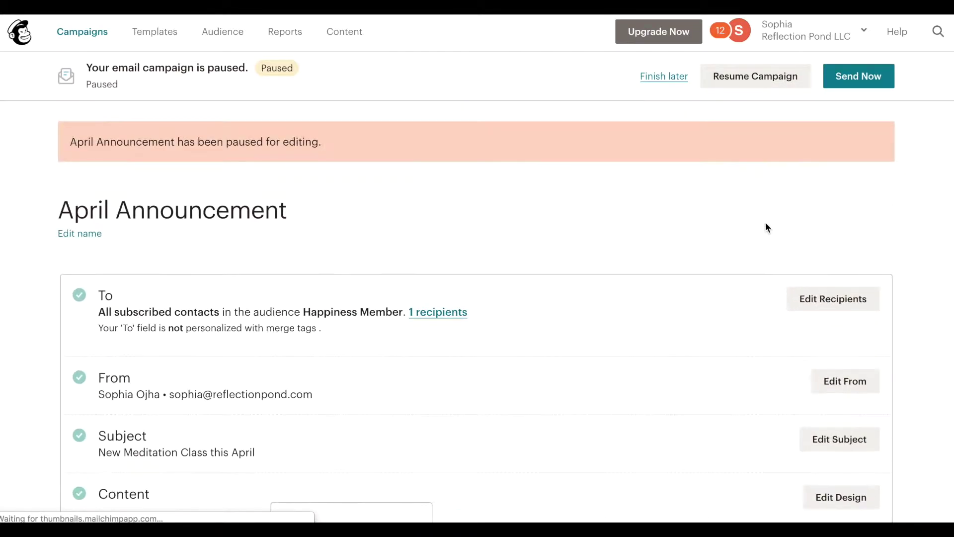
left_click(755, 88)
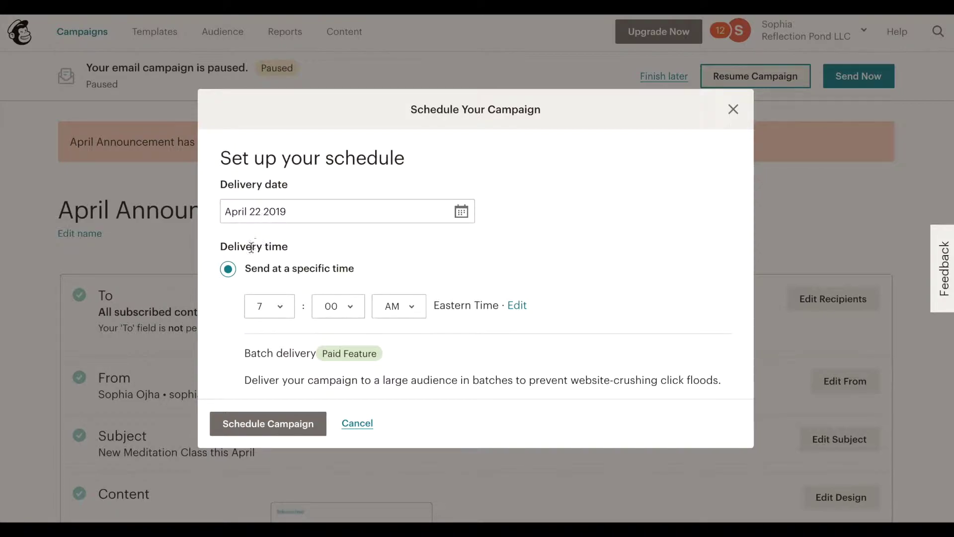
left_click(257, 430)
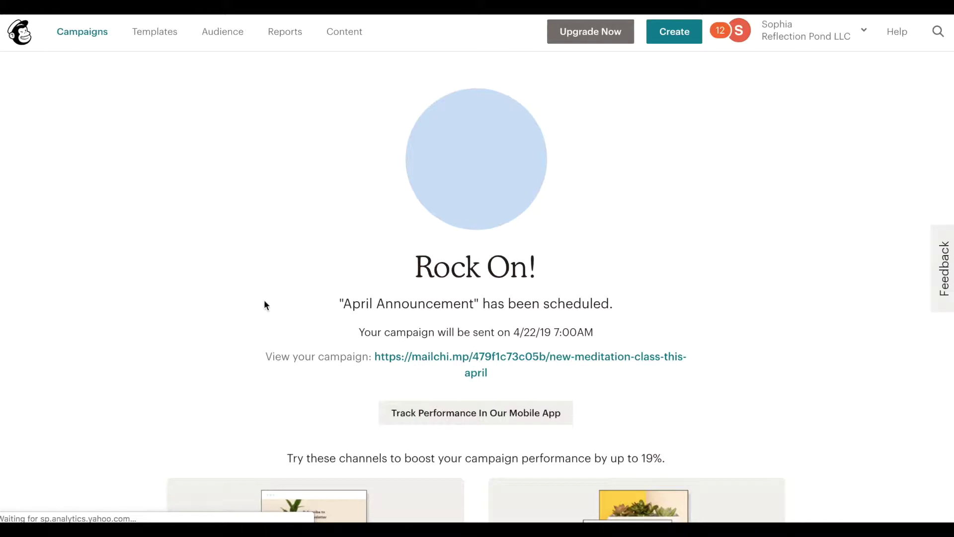
Return to the Campaigns list and browse the audience dropdown without changing it
left_click(93, 36)
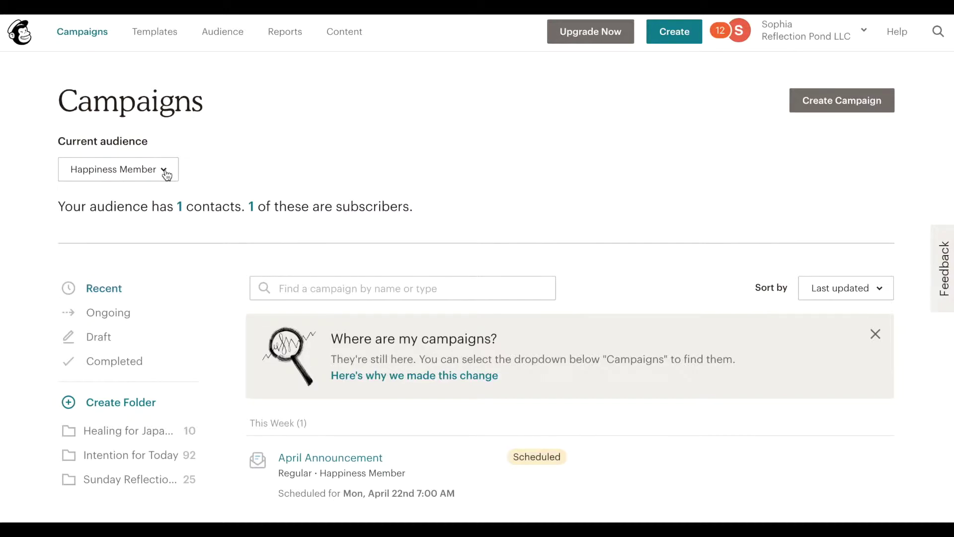
left_click(165, 172)
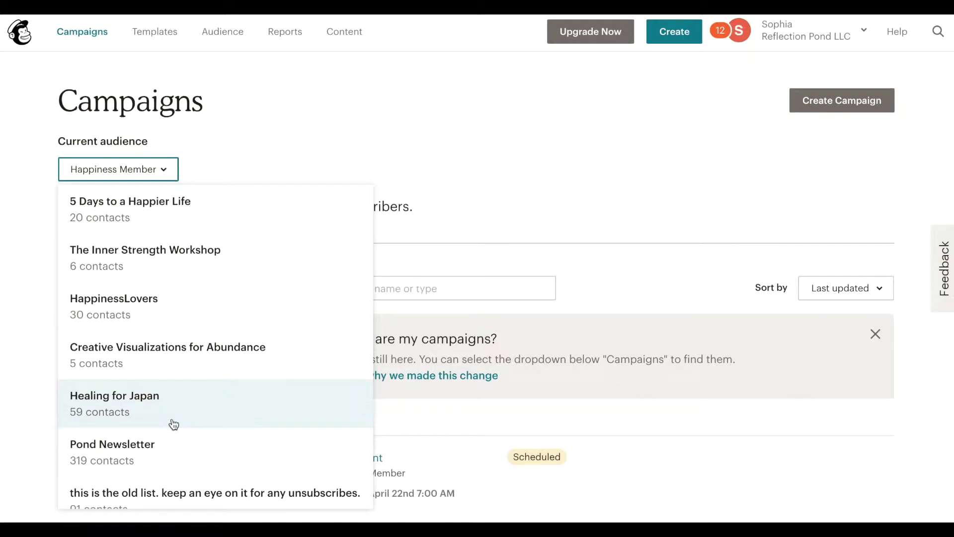
scroll(173, 424, "down", 1)
scroll(173, 425, "up", 1)
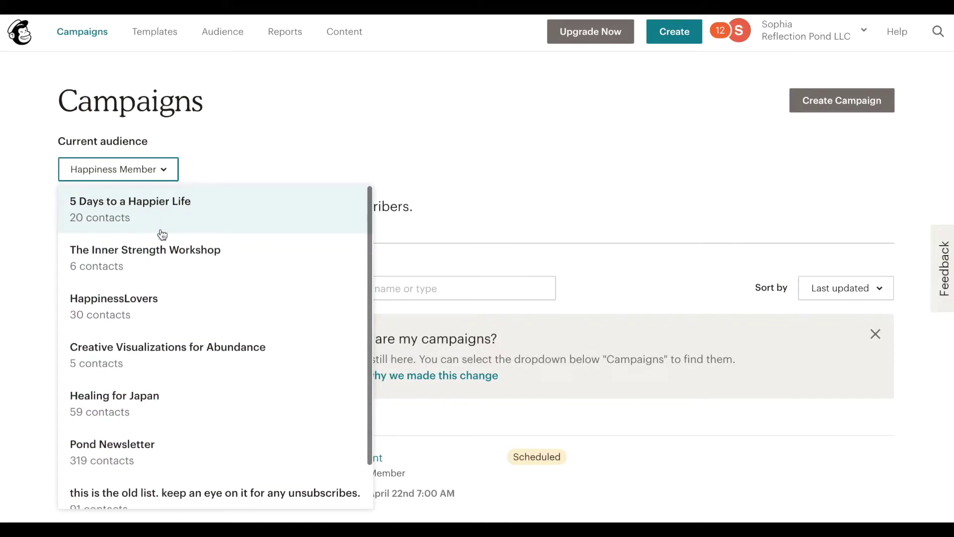
scroll(144, 430, "down", 1)
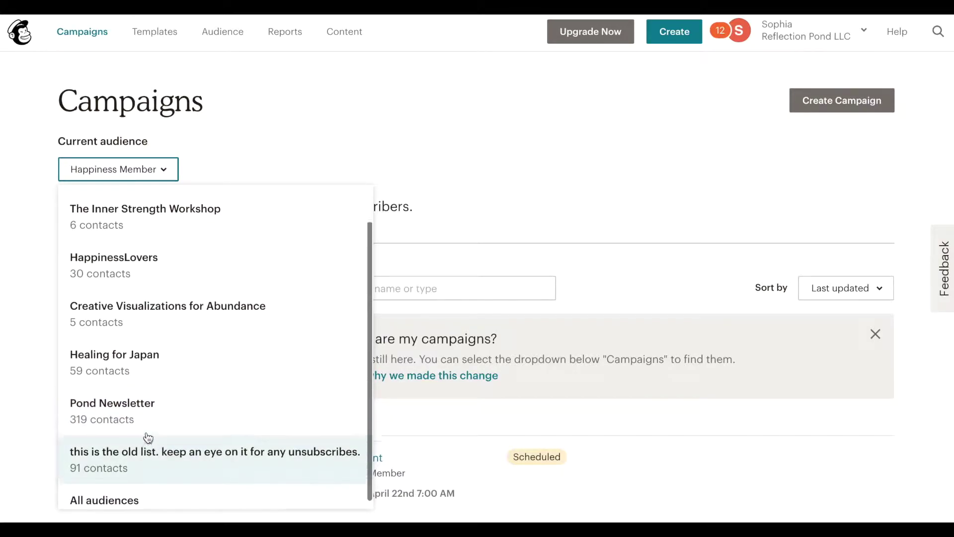
scroll(174, 252, "up", 1)
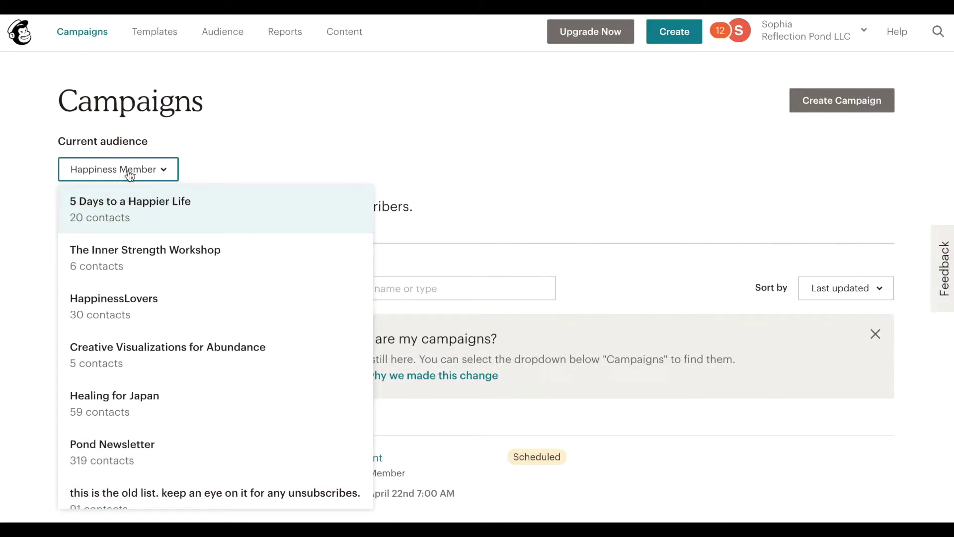
left_click(203, 161)
Scroll through the campaigns, then filter the list to Completed campaigns only
scroll(392, 427, "down", 4)
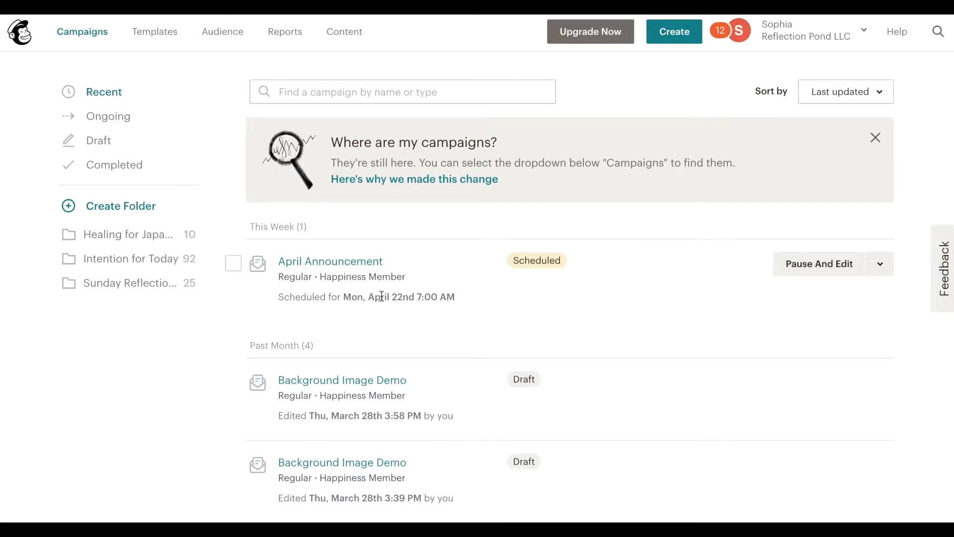
scroll(381, 297, "up", 3)
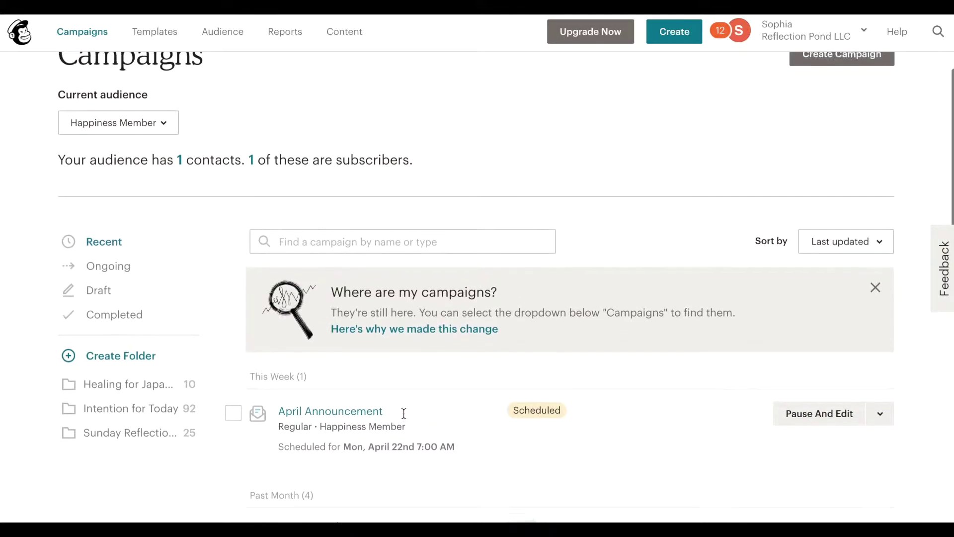
scroll(404, 413, "up", 1)
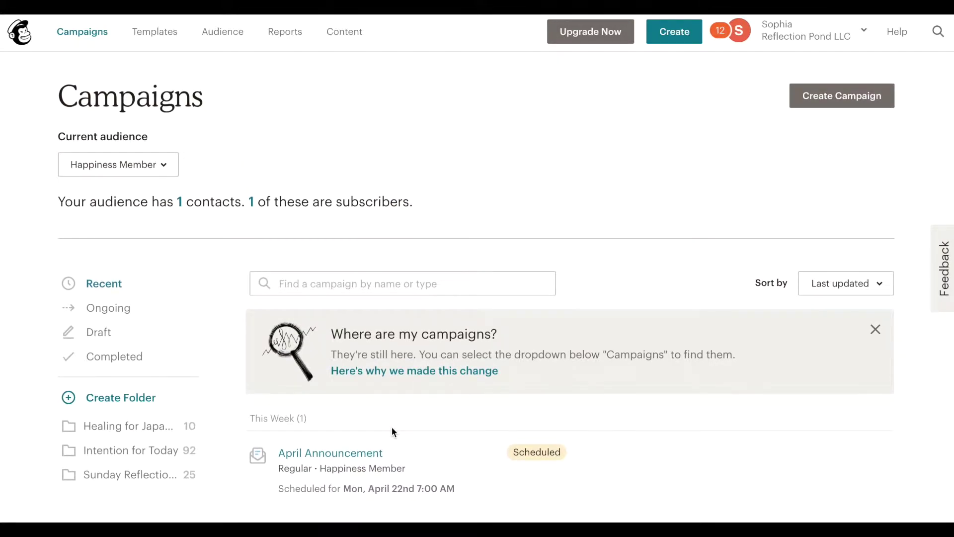
scroll(396, 417, "down", 3)
scroll(392, 418, "down", 2)
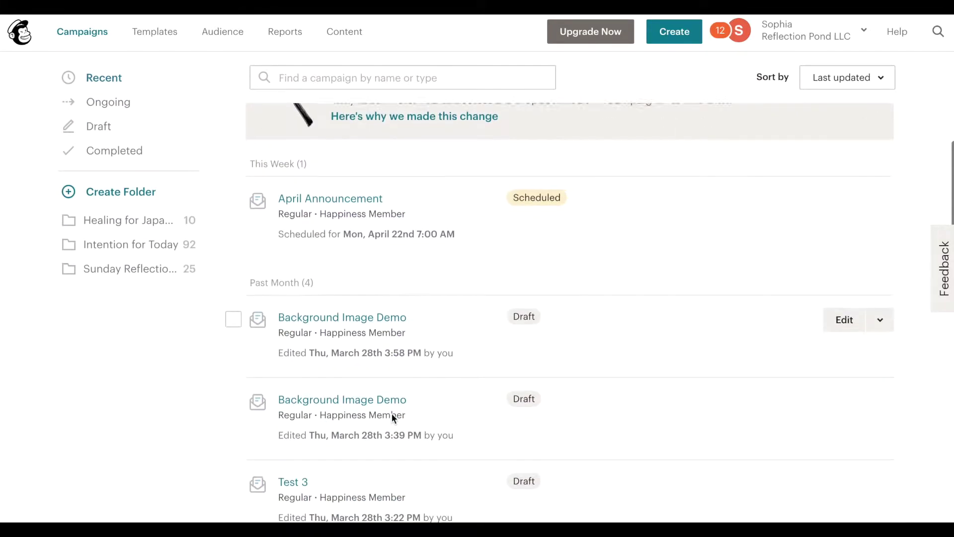
scroll(391, 417, "up", 5)
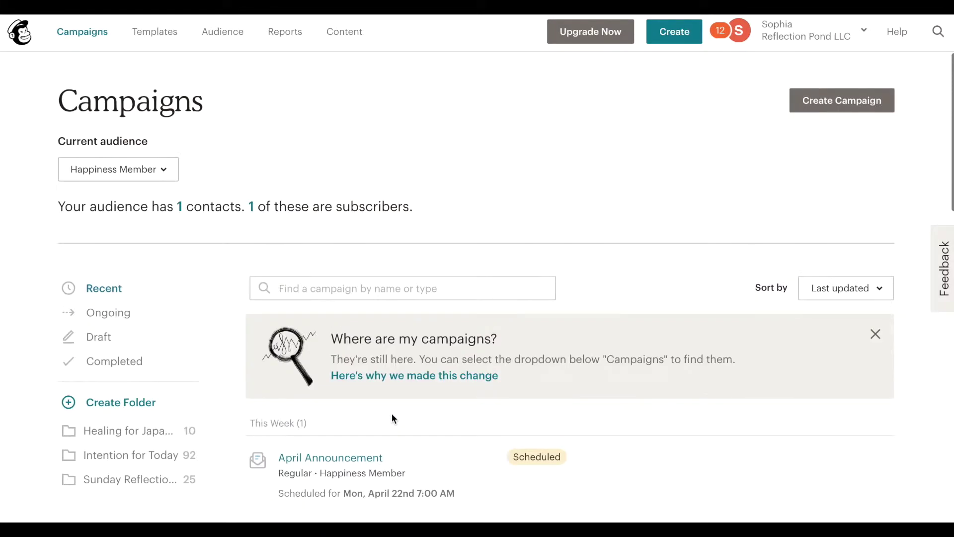
left_click(120, 362)
Bring up the actions menu for the sent Test (copy 03) campaign
scroll(250, 394, "down", 4)
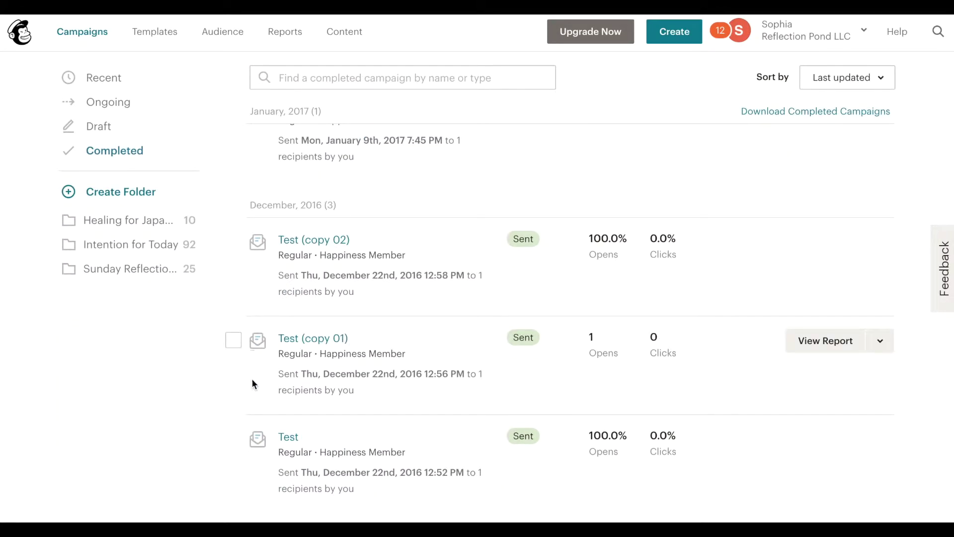
scroll(336, 352, "up", 1)
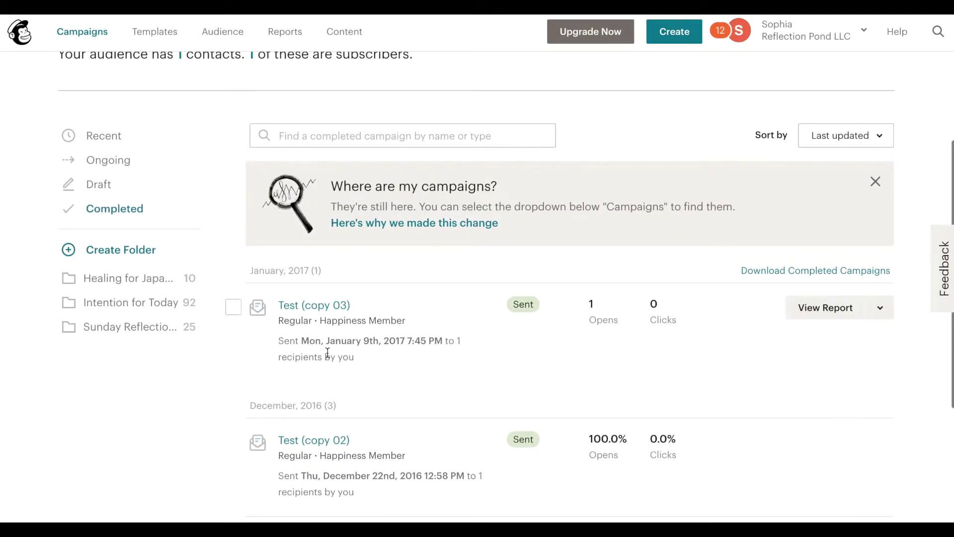
left_click(884, 312)
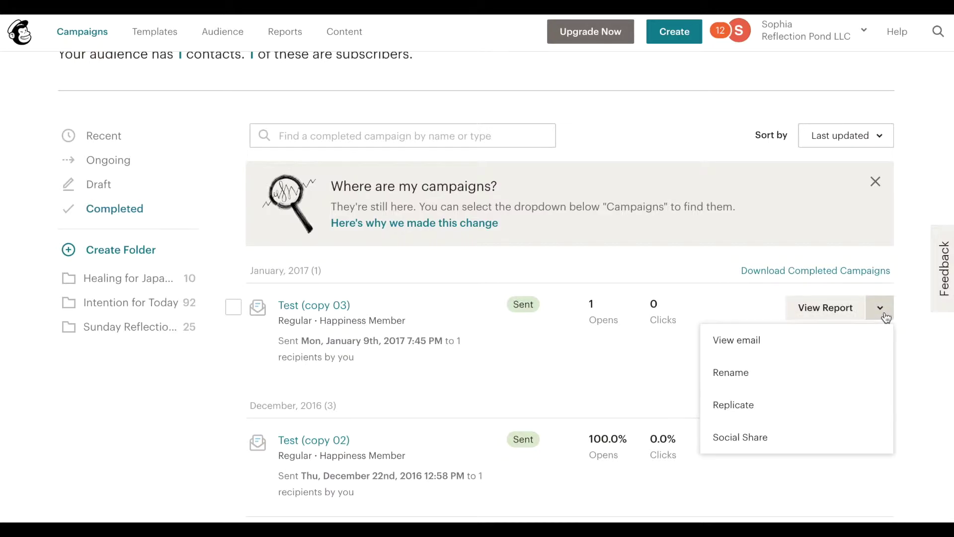
Replicate Test (copy 03) into a new draft, Test (copy 05), and save its design
left_click(768, 407)
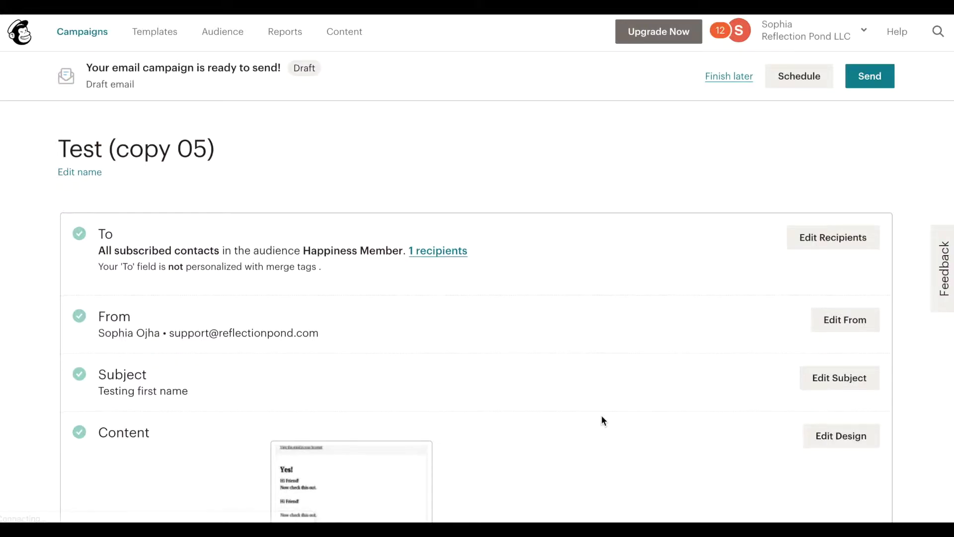
scroll(601, 418, "down", 1)
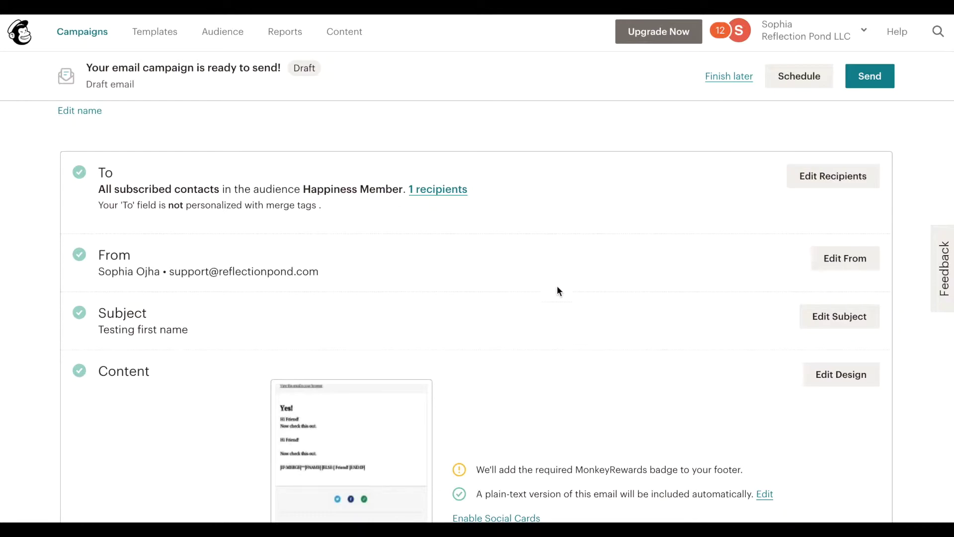
scroll(587, 335, "down", 2)
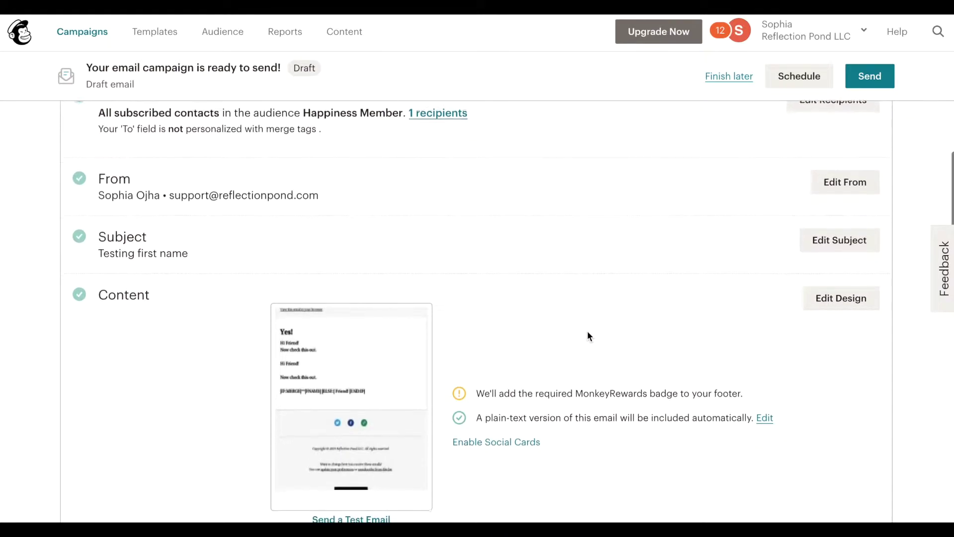
scroll(587, 336, "down", 1)
left_click(851, 256)
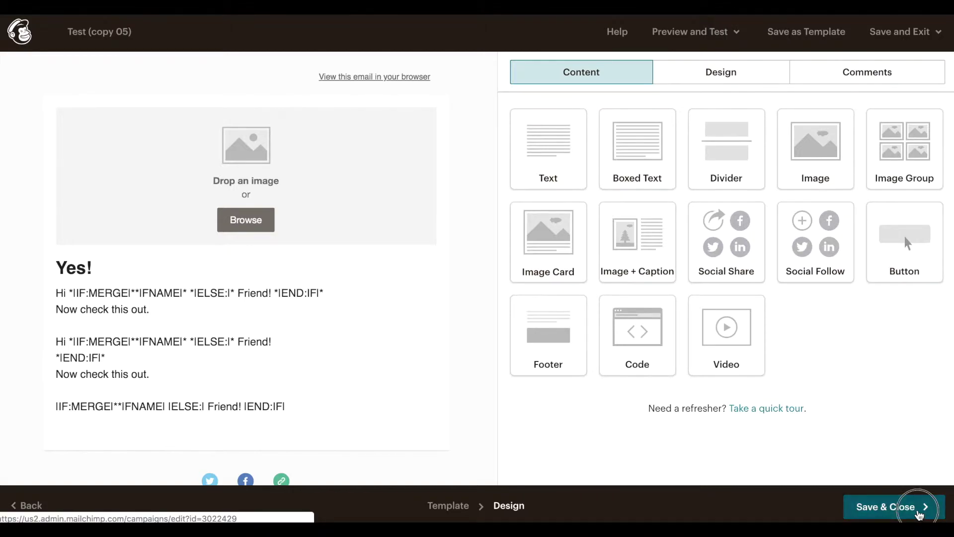
left_click(920, 515)
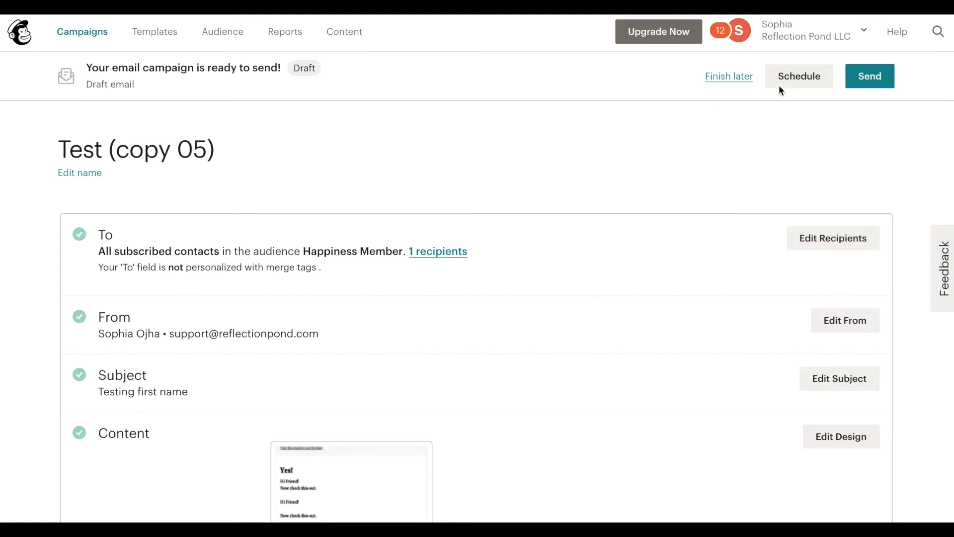
Leave Test (copy 05) to finish later, then open and dismiss Test (copy 03)'s actions menu
left_click(730, 79)
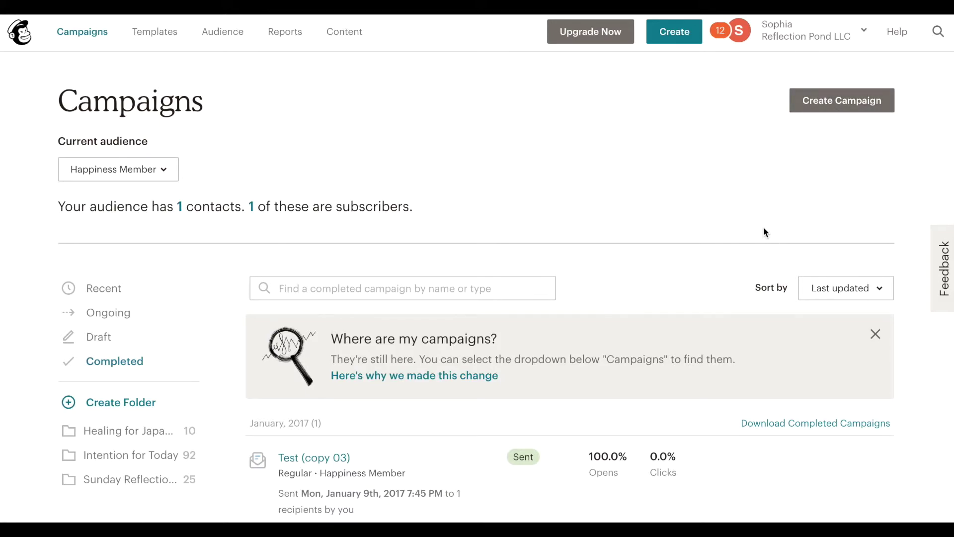
scroll(632, 323, "down", 1)
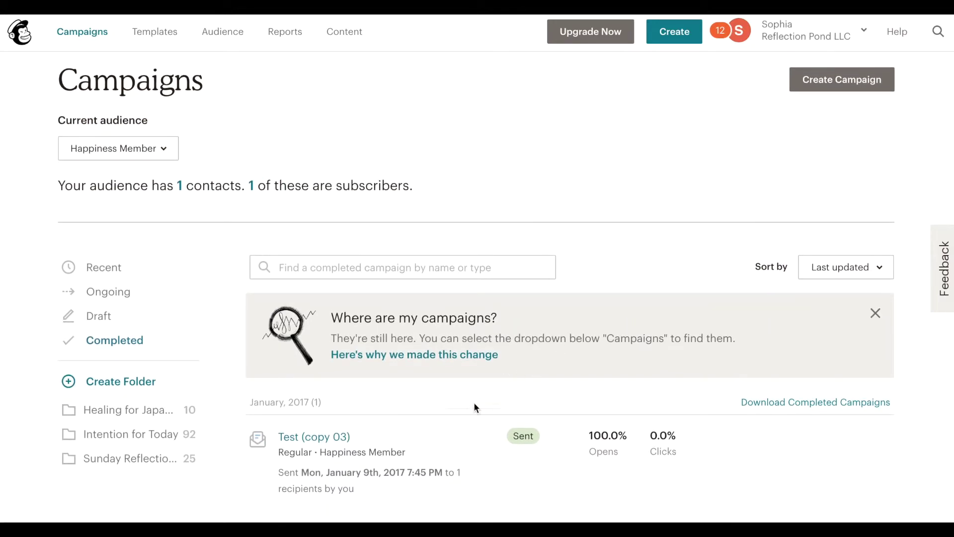
scroll(469, 403, "down", 3)
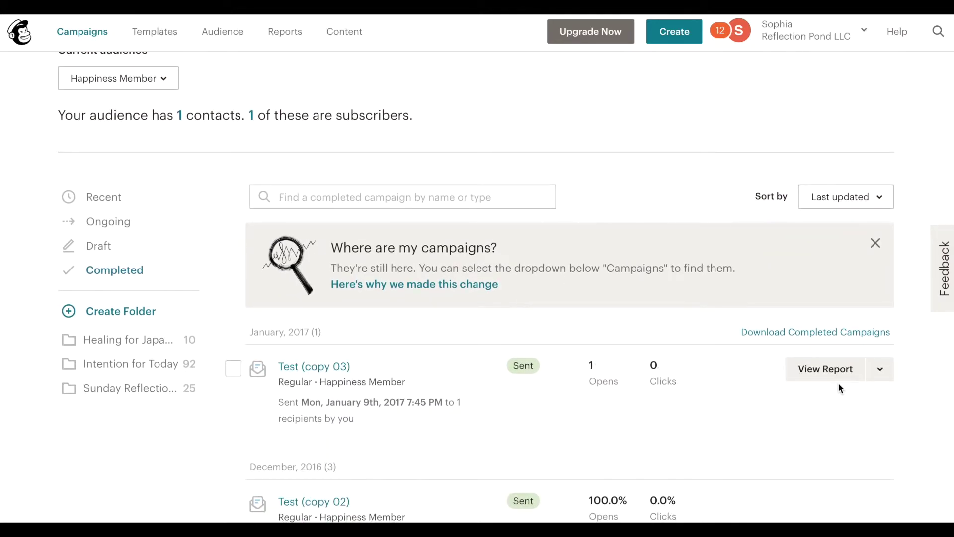
left_click(889, 378)
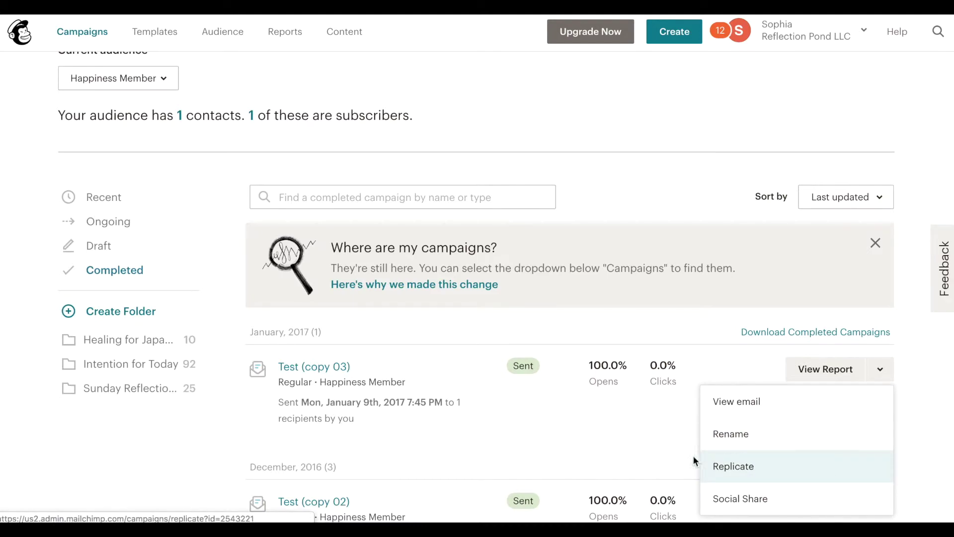
left_click(750, 130)
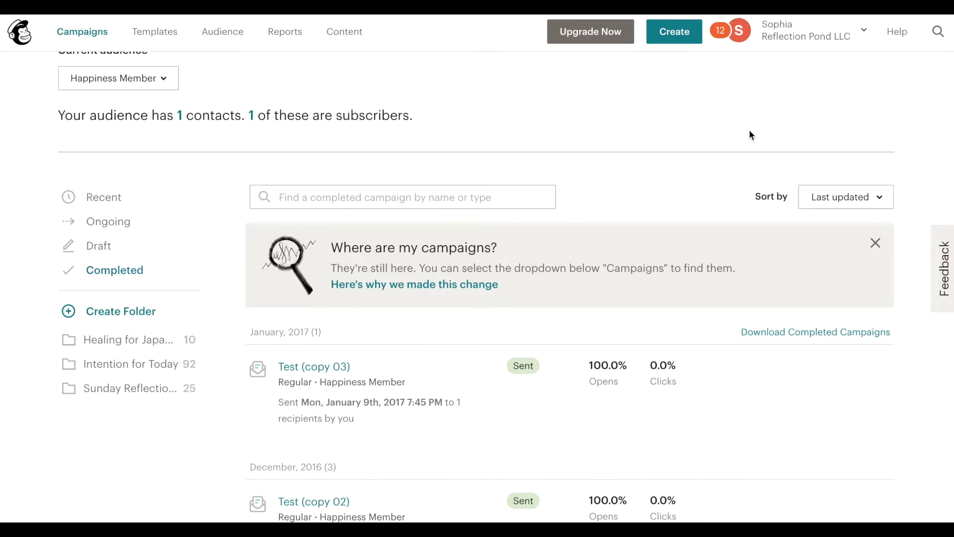